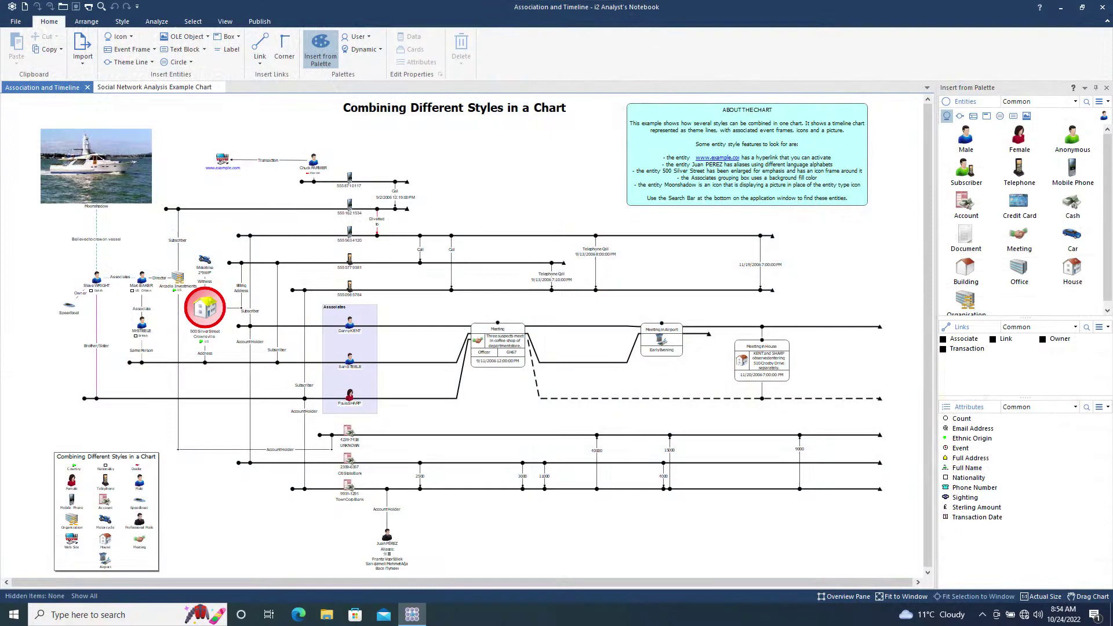
- Marquee-select the Associates box and its three people, then hide the selection
{"action": "left_click", "coordinate": [225, 22]}
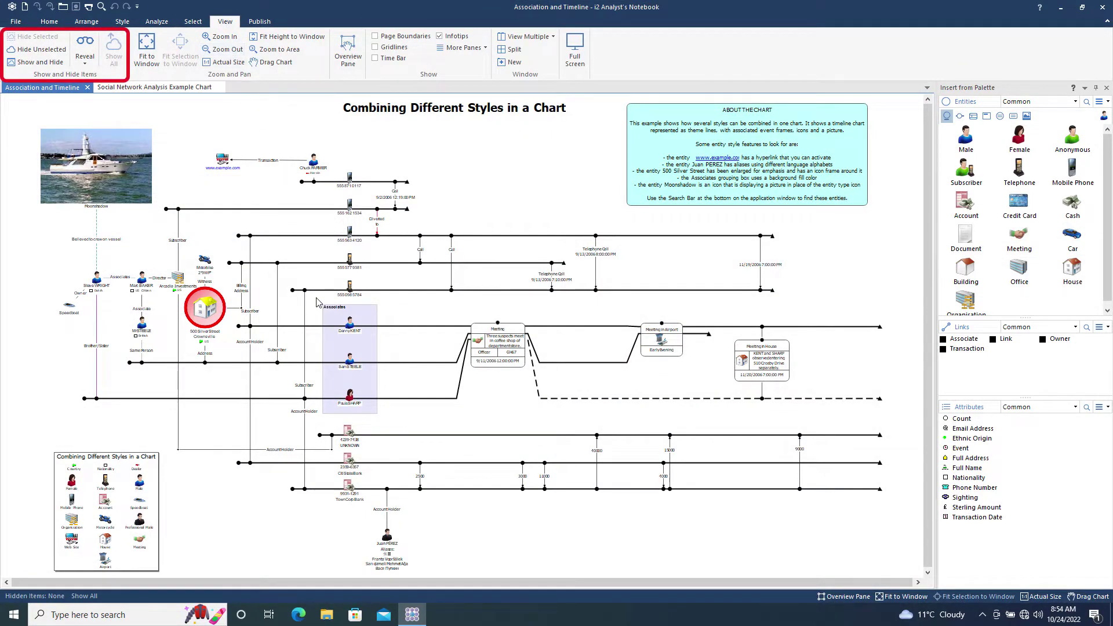
{"action": "left_click_drag", "start_coordinate": [316, 298], "coordinate": [393, 427]}
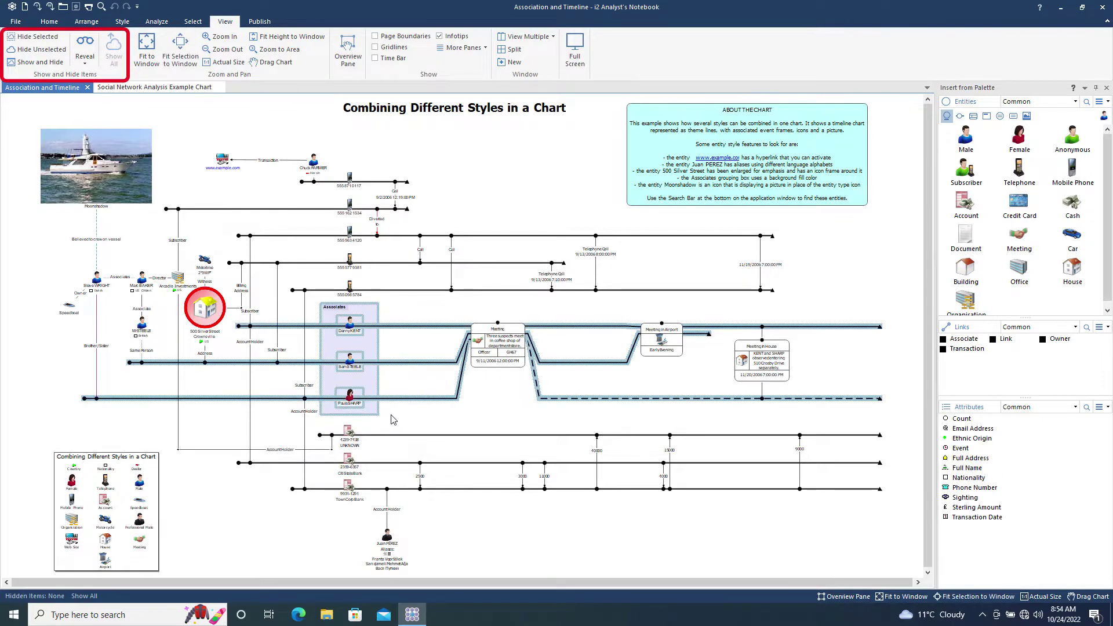
{"action": "left_click", "coordinate": [35, 36]}
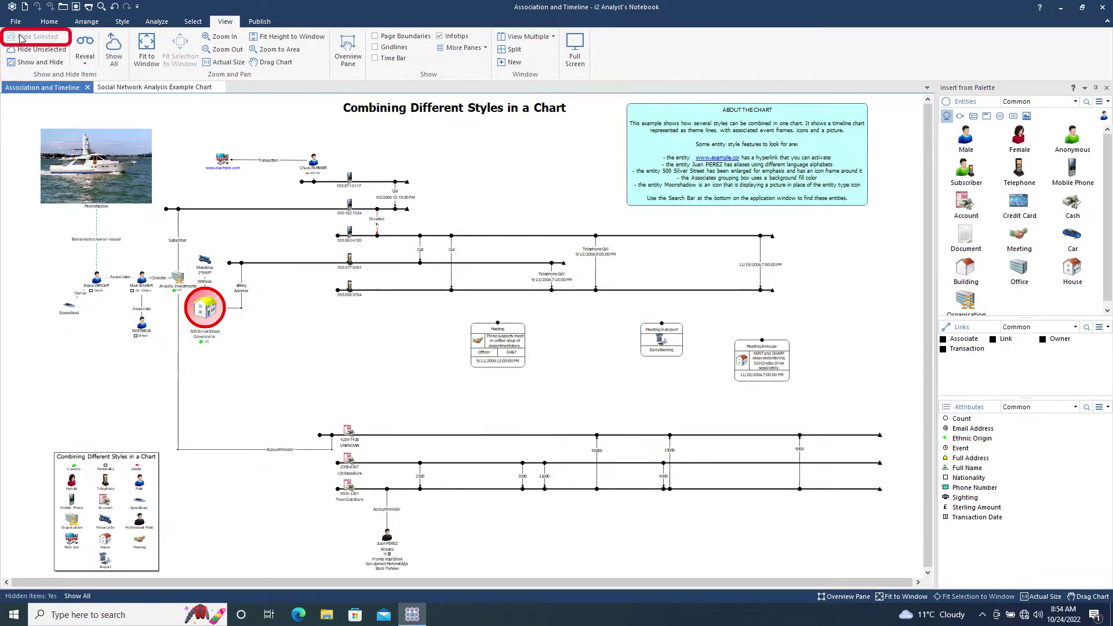
{"action": "left_click", "coordinate": [86, 48]}
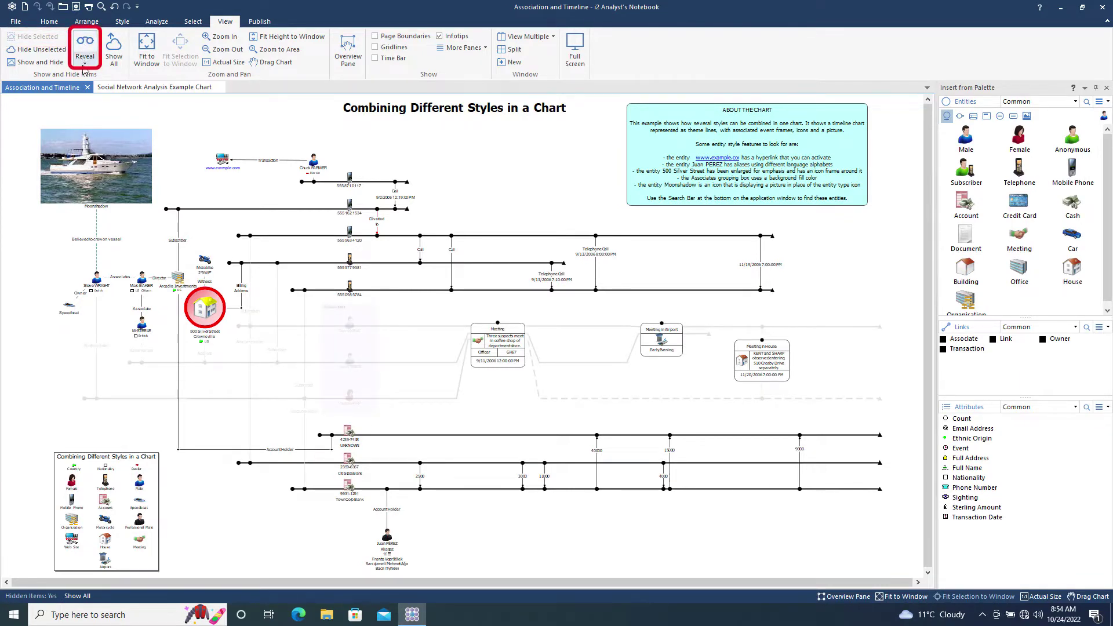
{"action": "left_click", "coordinate": [84, 70]}
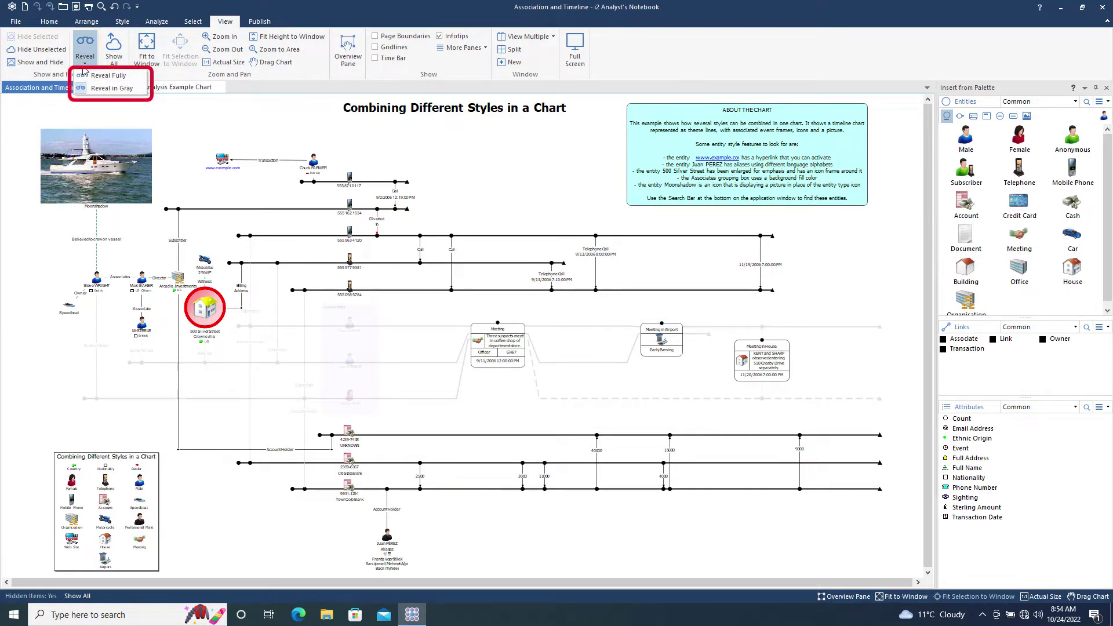
{"action": "left_click", "coordinate": [86, 75]}
{"action": "left_click", "coordinate": [85, 68]}
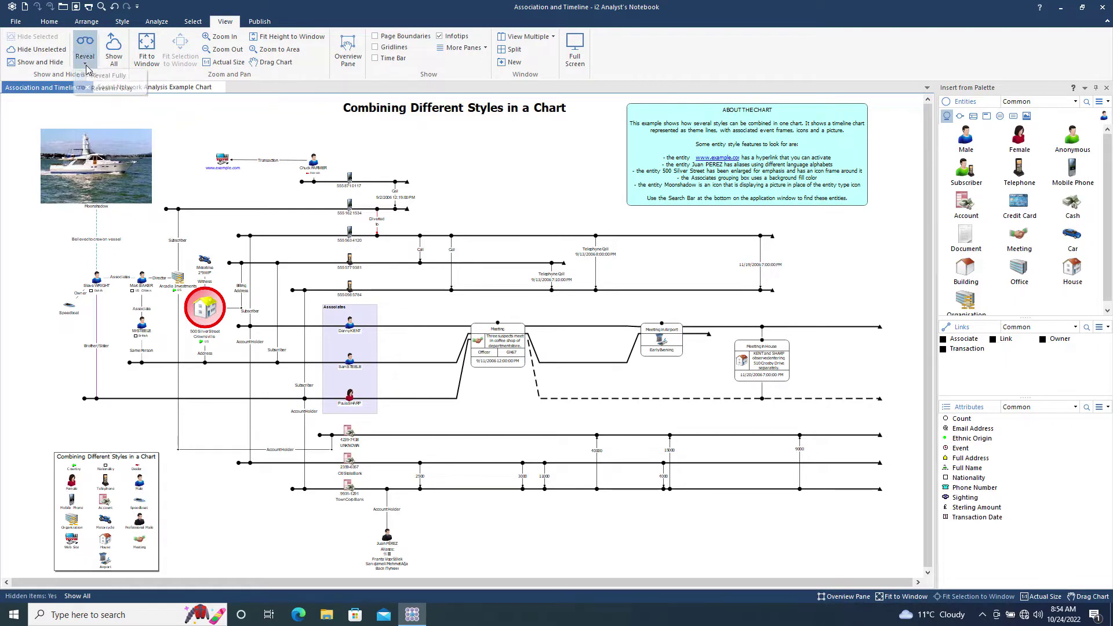
{"action": "left_click", "coordinate": [88, 88]}
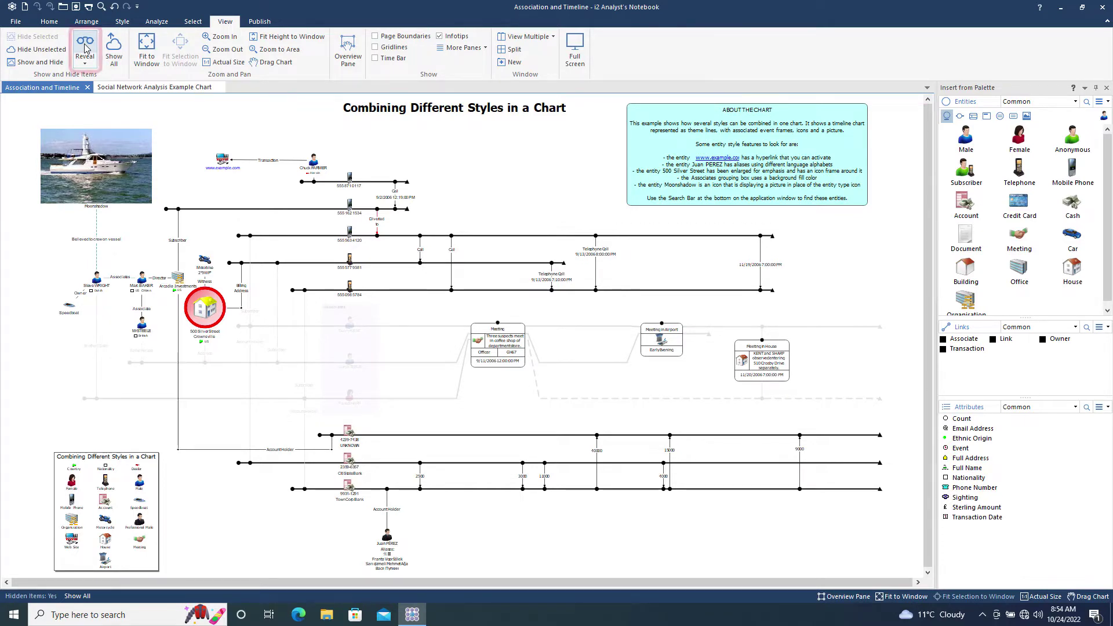
{"action": "left_click", "coordinate": [84, 49]}
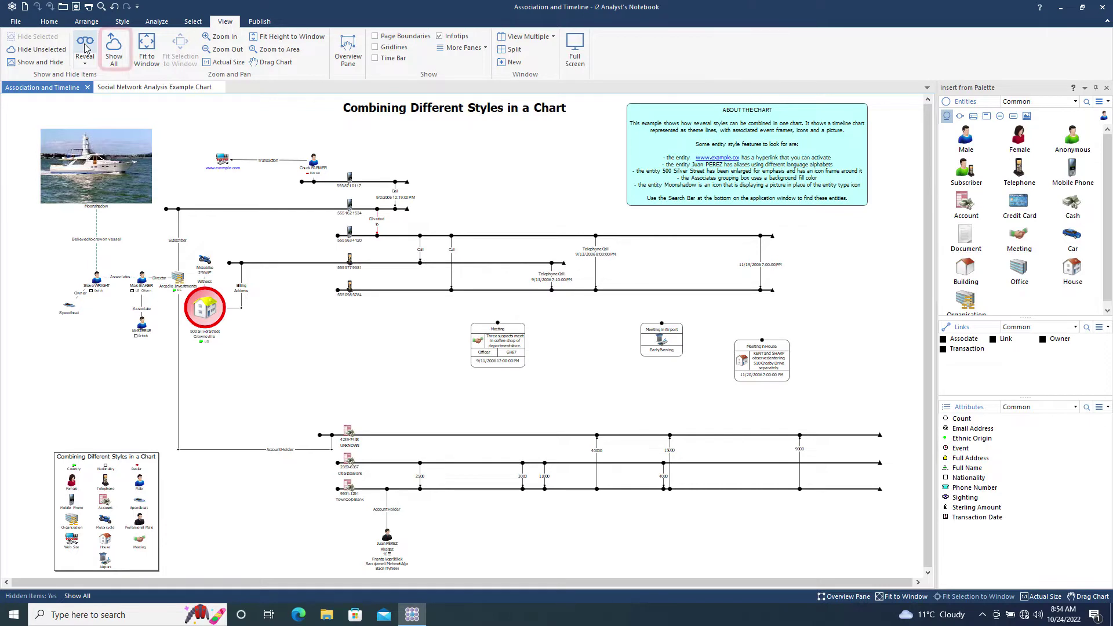
- Show all hidden items, then hide everything except the entities selected at the chart's left
{"action": "left_click", "coordinate": [113, 51]}
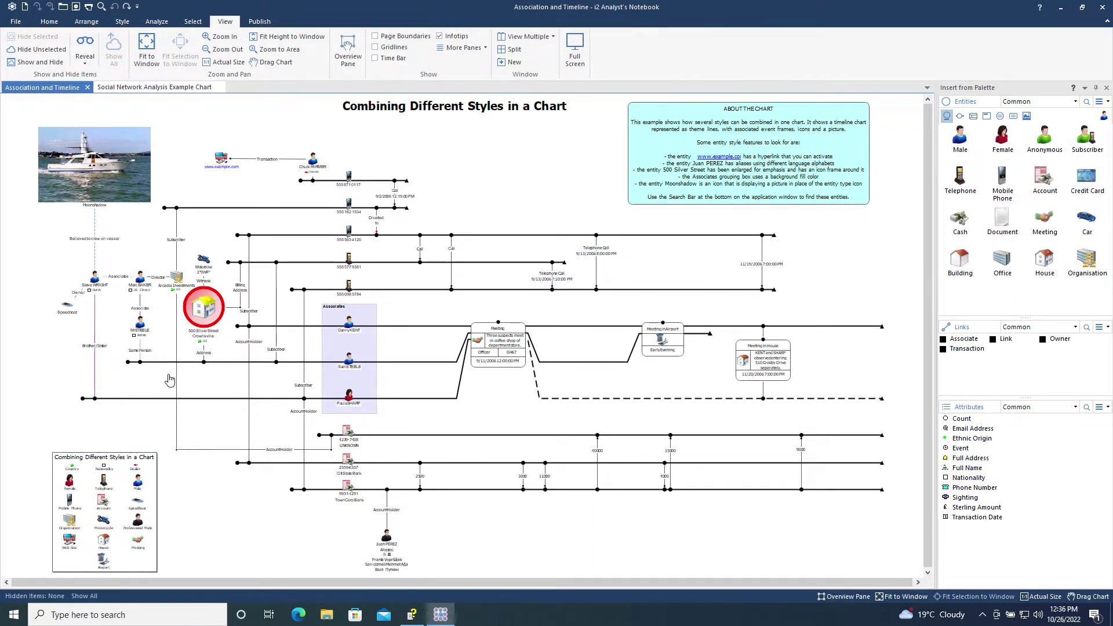
{"action": "left_click_drag", "start_coordinate": [169, 374], "coordinate": [44, 258]}
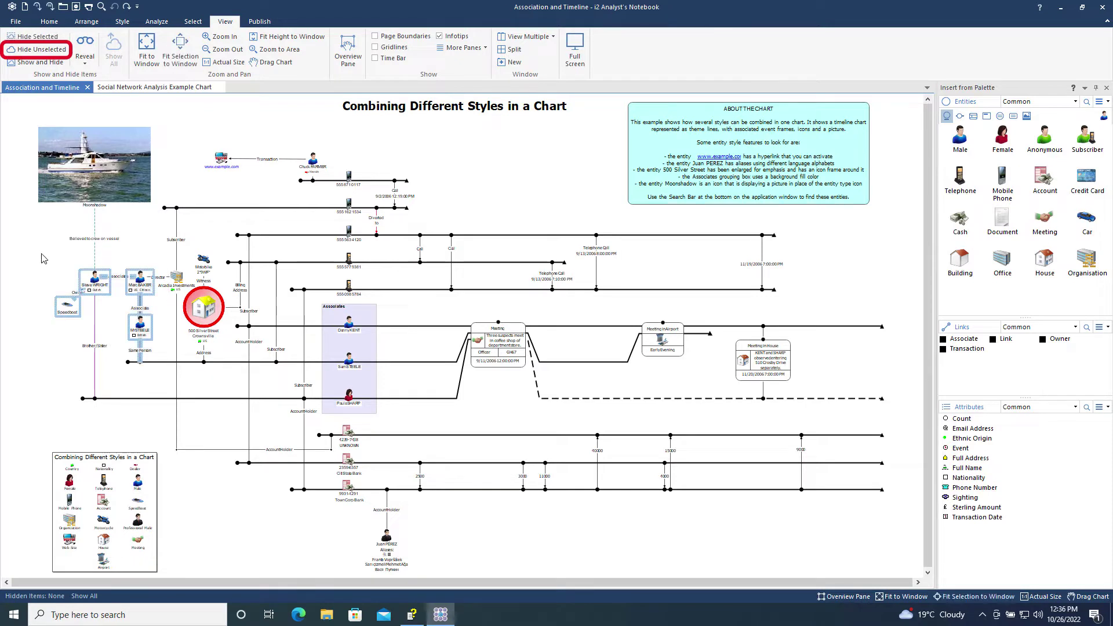
{"action": "left_click", "coordinate": [38, 50]}
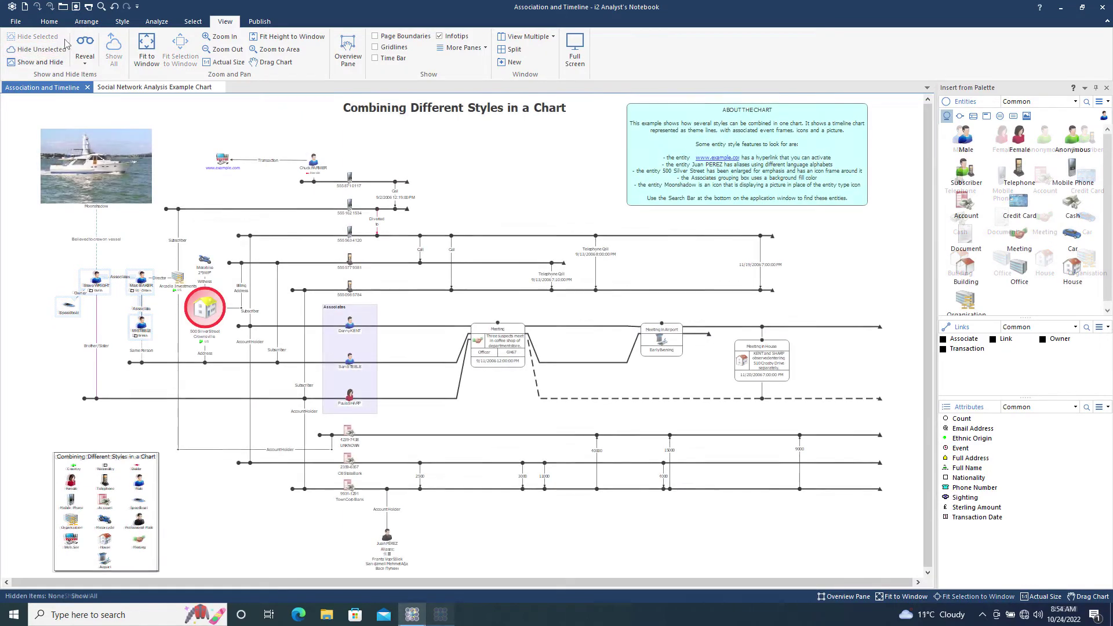
{"action": "left_click", "coordinate": [38, 63]}
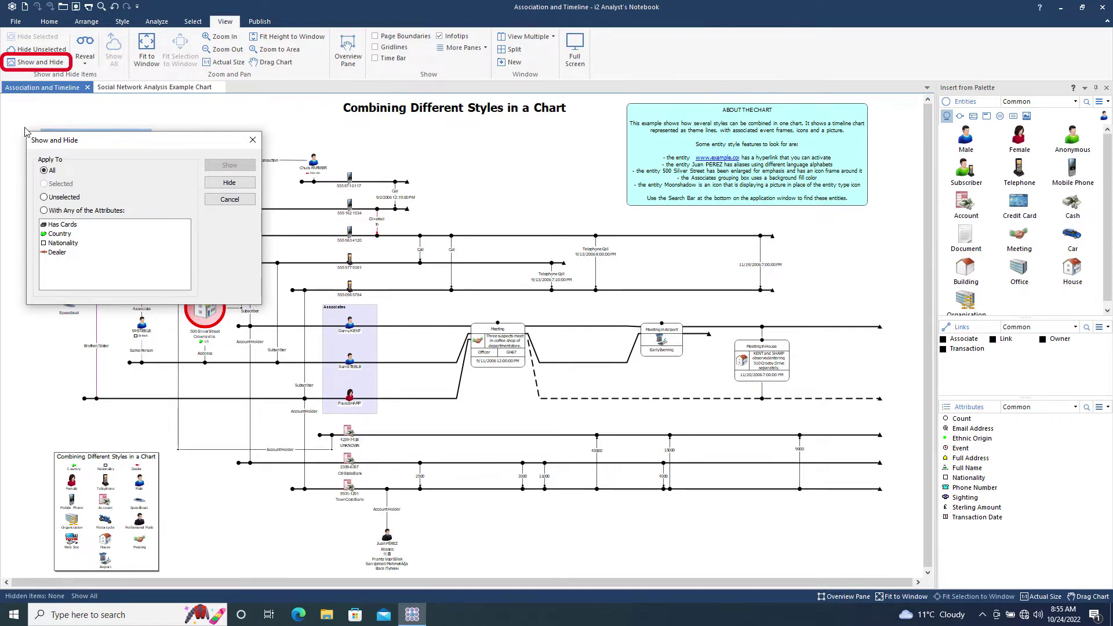
{"action": "left_click", "coordinate": [60, 233]}
{"action": "left_click", "coordinate": [62, 244], "text": "ctrl"}
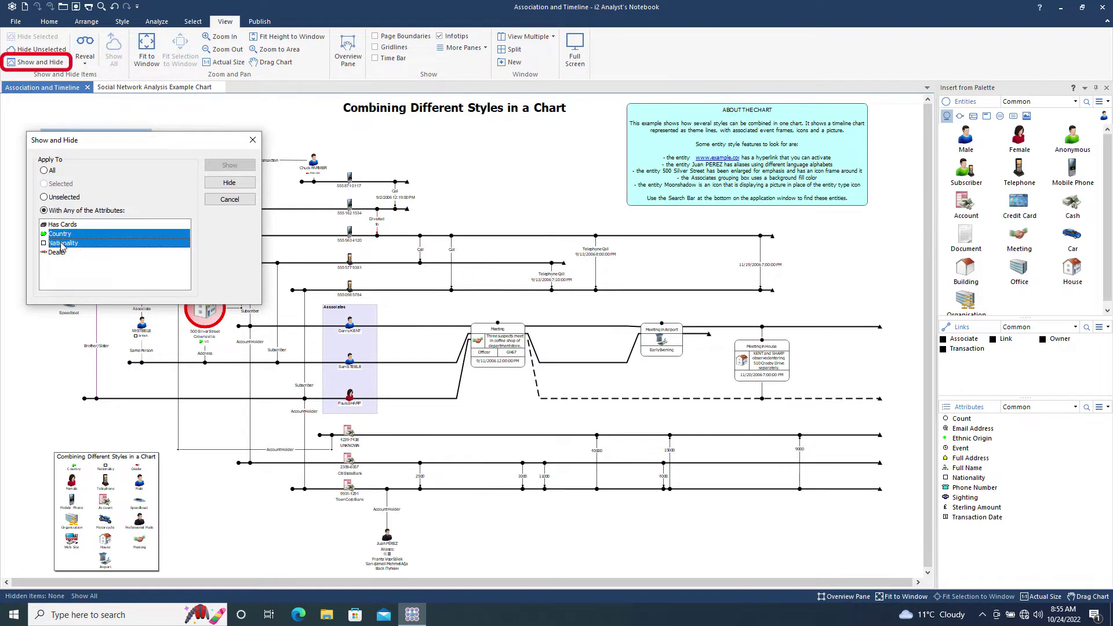
{"action": "left_click", "coordinate": [58, 252], "text": "ctrl"}
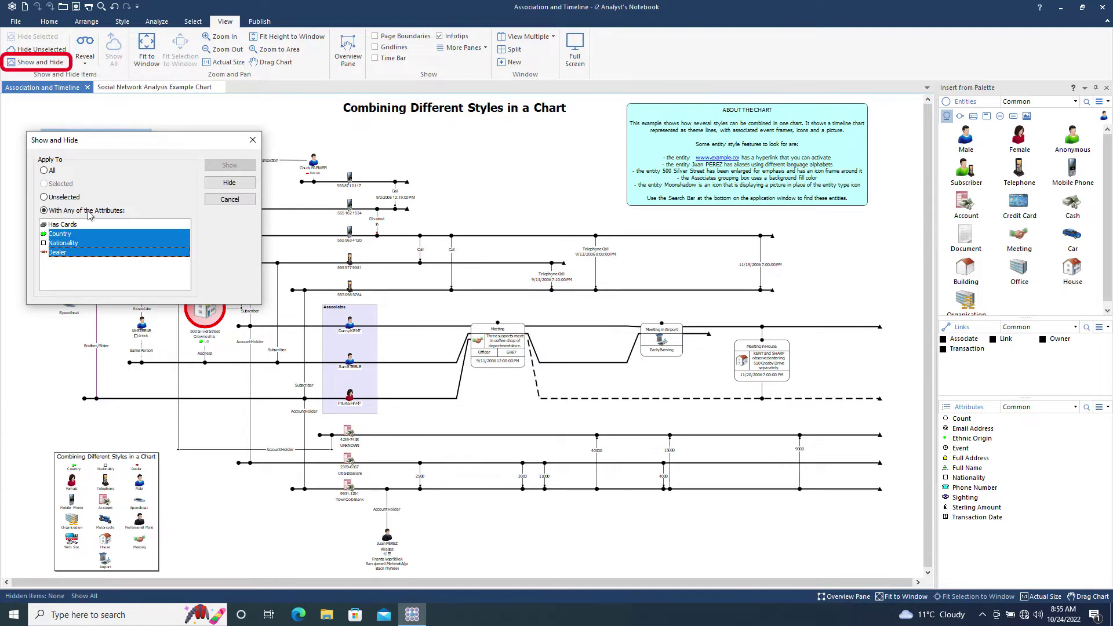
{"action": "left_click", "coordinate": [229, 184]}
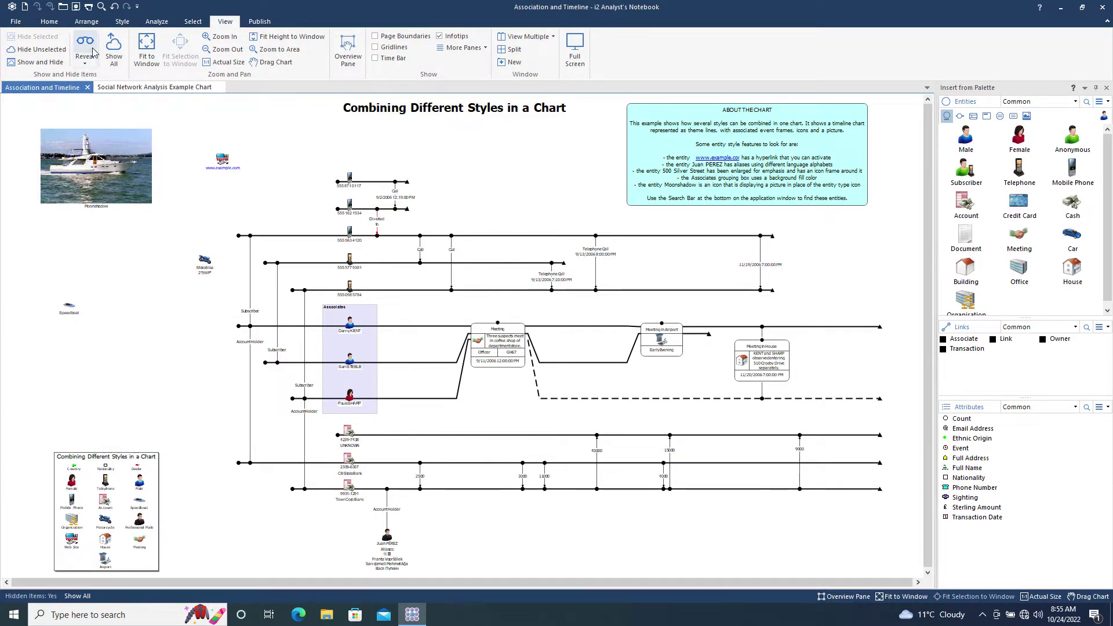
{"action": "left_click", "coordinate": [113, 52]}
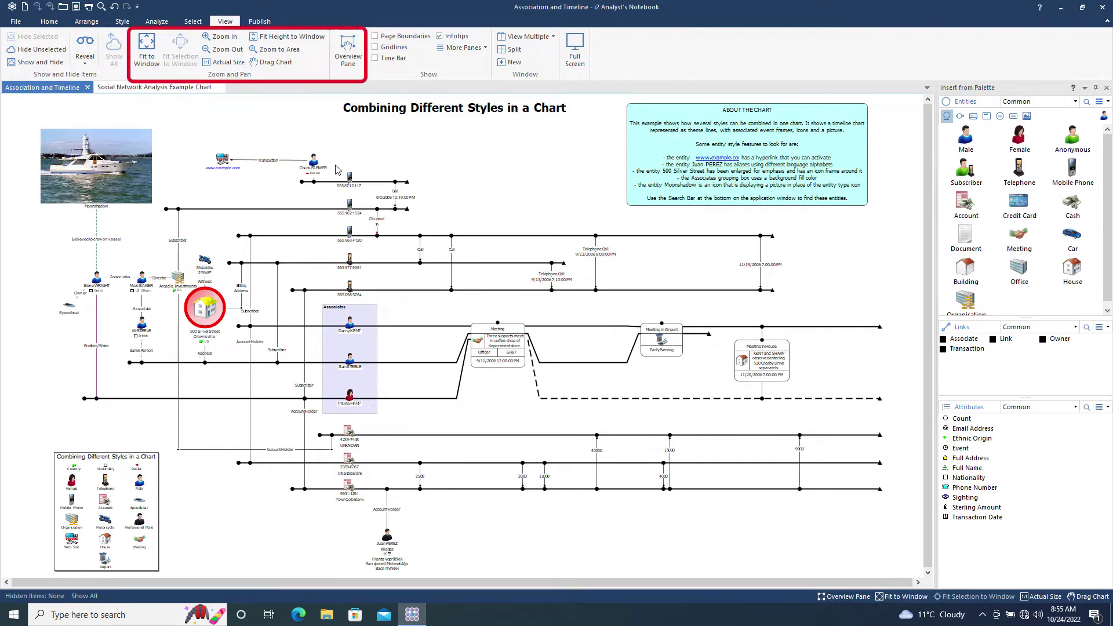
{"action": "left_click_drag", "start_coordinate": [330, 151], "coordinate": [374, 307]}
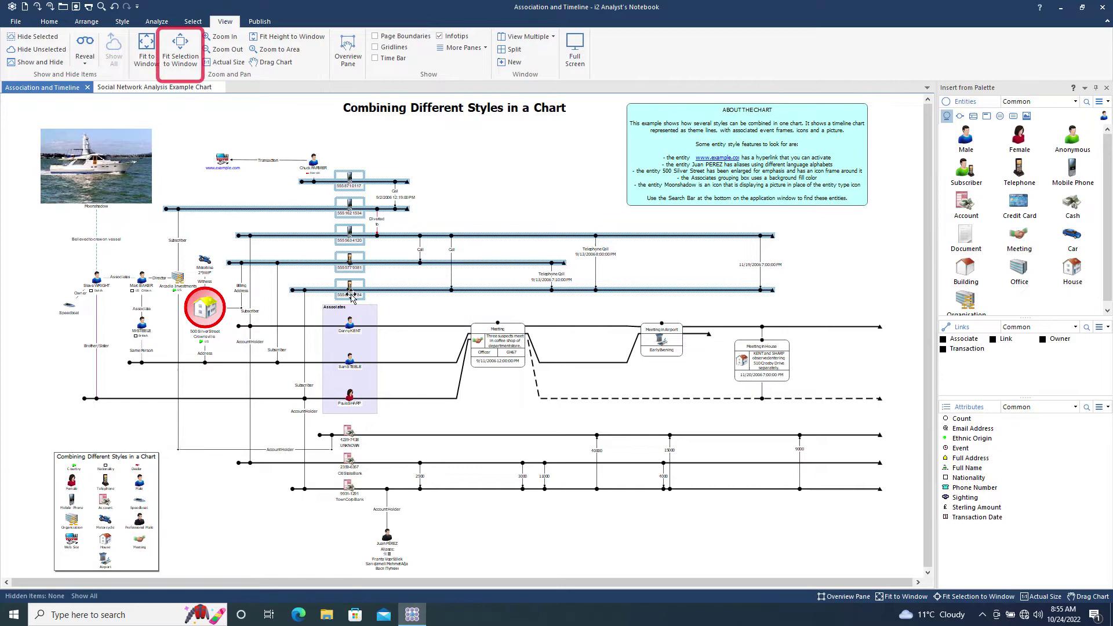
{"action": "left_click", "coordinate": [183, 54]}
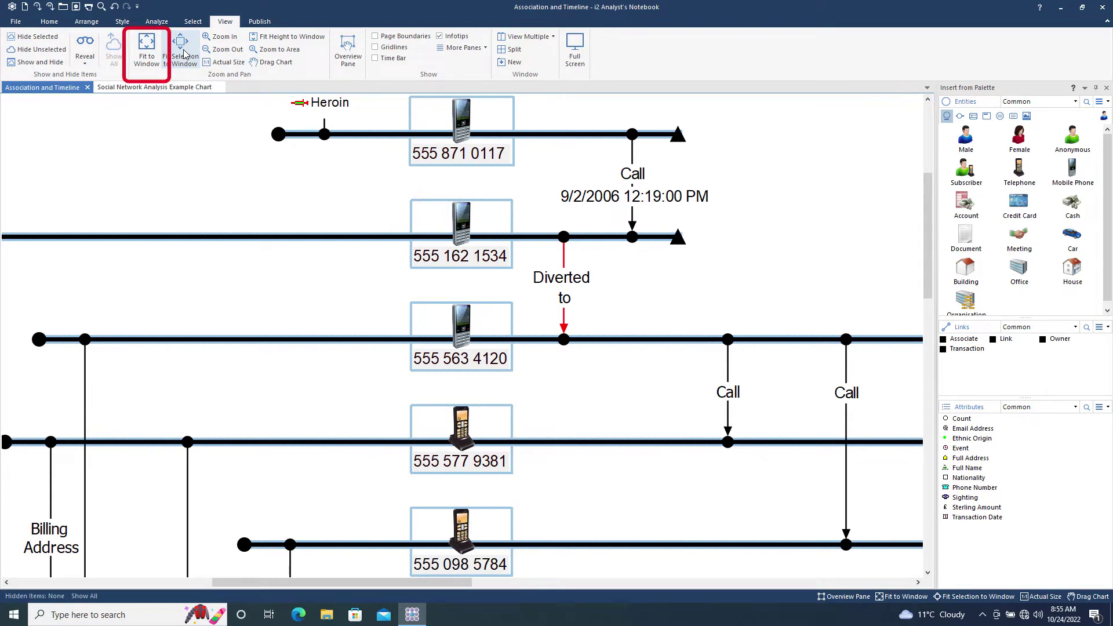
{"action": "left_click", "coordinate": [150, 54]}
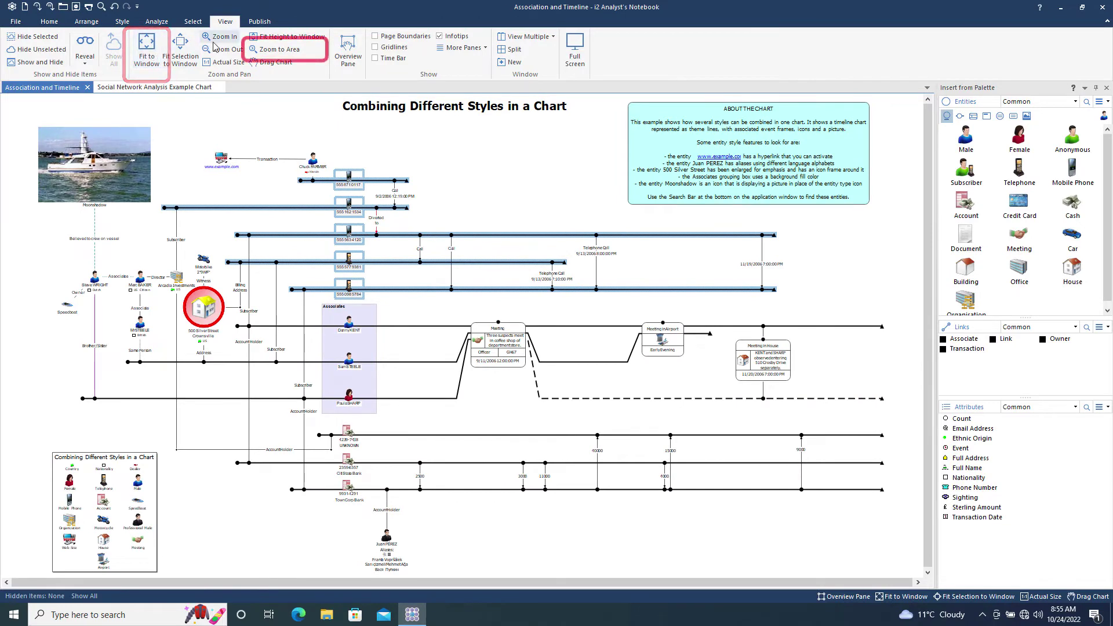
{"action": "left_click", "coordinate": [261, 51]}
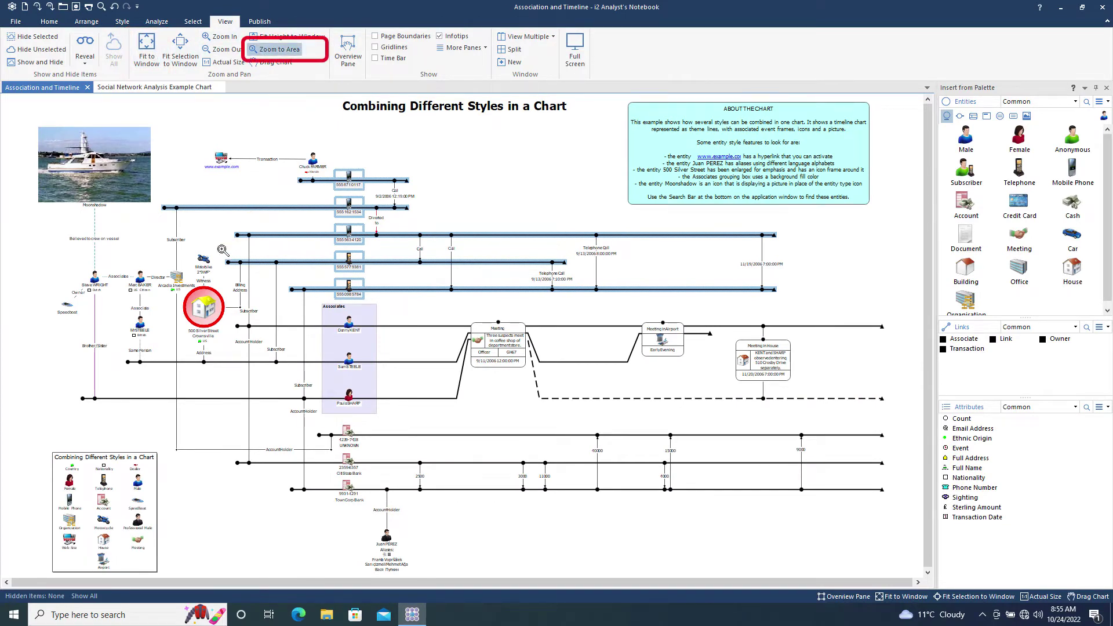
{"action": "left_click_drag", "start_coordinate": [58, 242], "coordinate": [269, 380]}
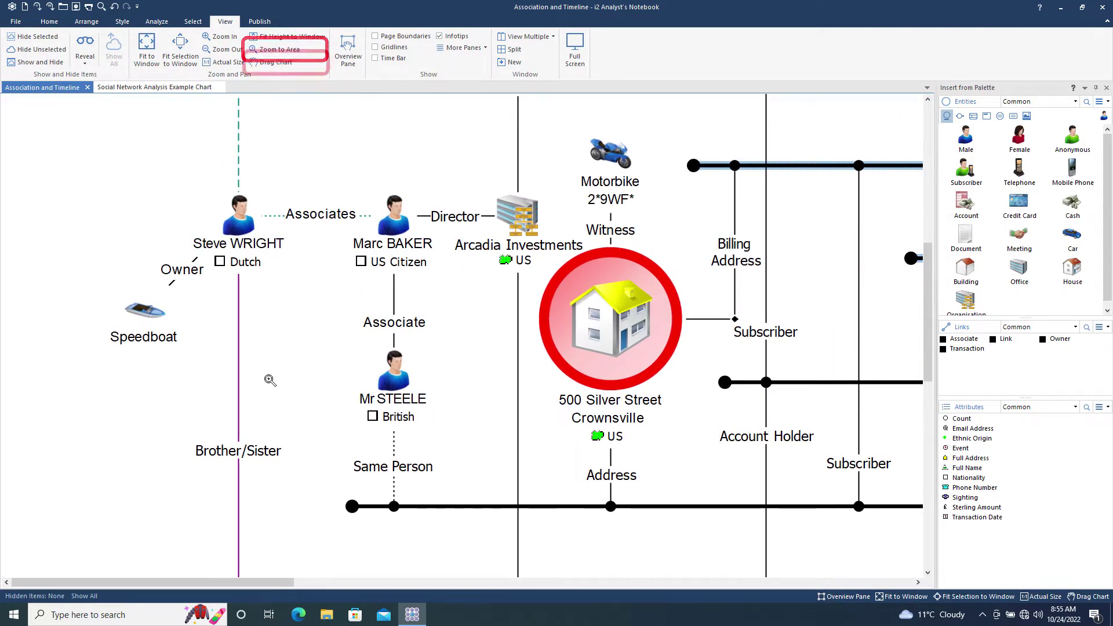
{"action": "left_click", "coordinate": [280, 65]}
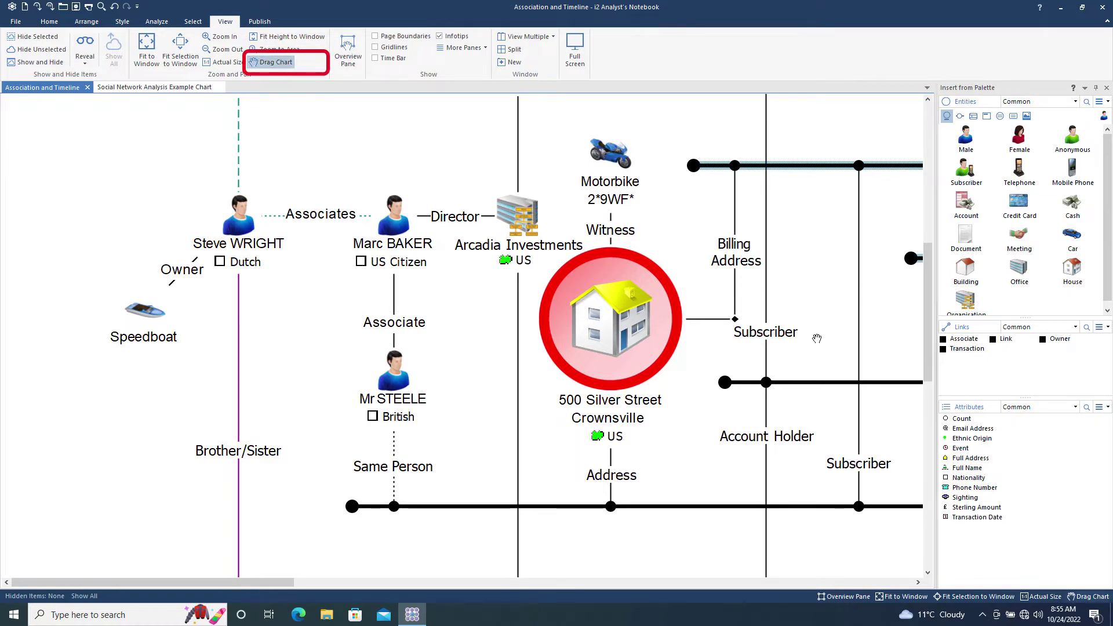
{"action": "left_click_drag", "start_coordinate": [812, 339], "coordinate": [327, 321]}
{"action": "left_click_drag", "start_coordinate": [592, 401], "coordinate": [275, 227]}
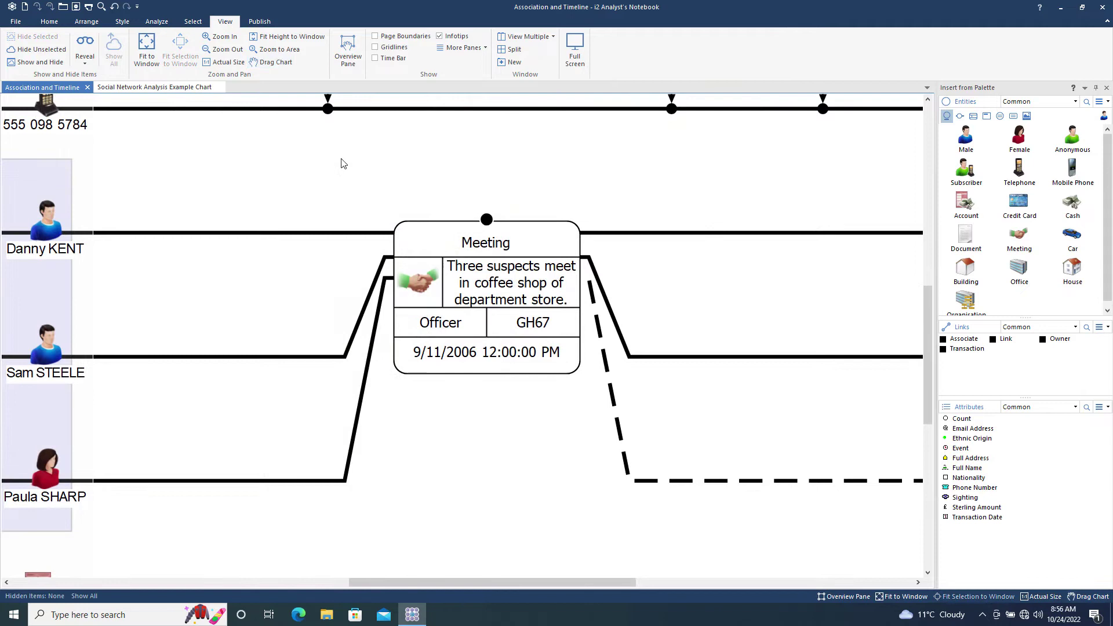
{"action": "key", "text": "space"}
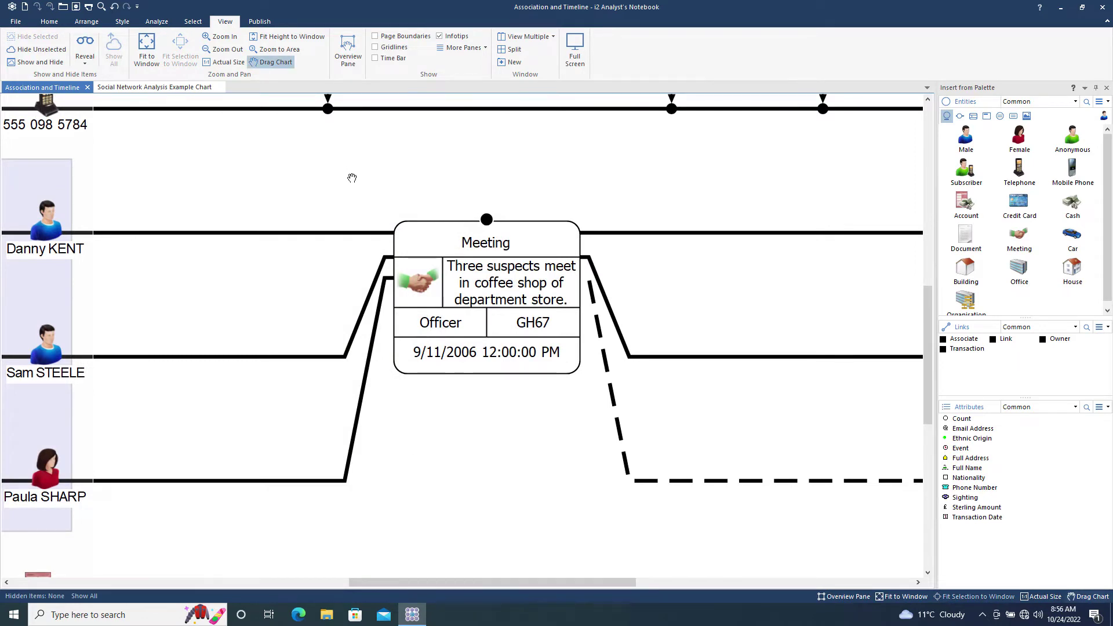
{"action": "left_click_drag", "start_coordinate": [353, 179], "coordinate": [683, 179]}
{"action": "key", "text": "space"}
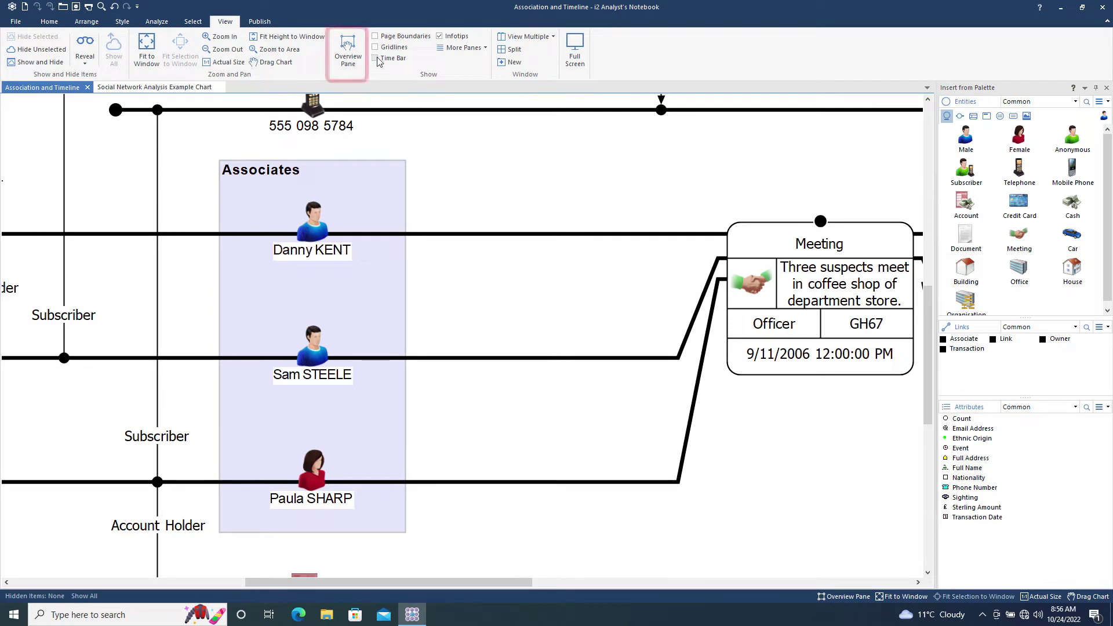
- Use the Overview pane to view the Moonshadow boat area, then close it and fit the chart to the window
{"action": "left_click", "coordinate": [350, 52]}
{"action": "left_click_drag", "start_coordinate": [695, 339], "coordinate": [658, 338]}
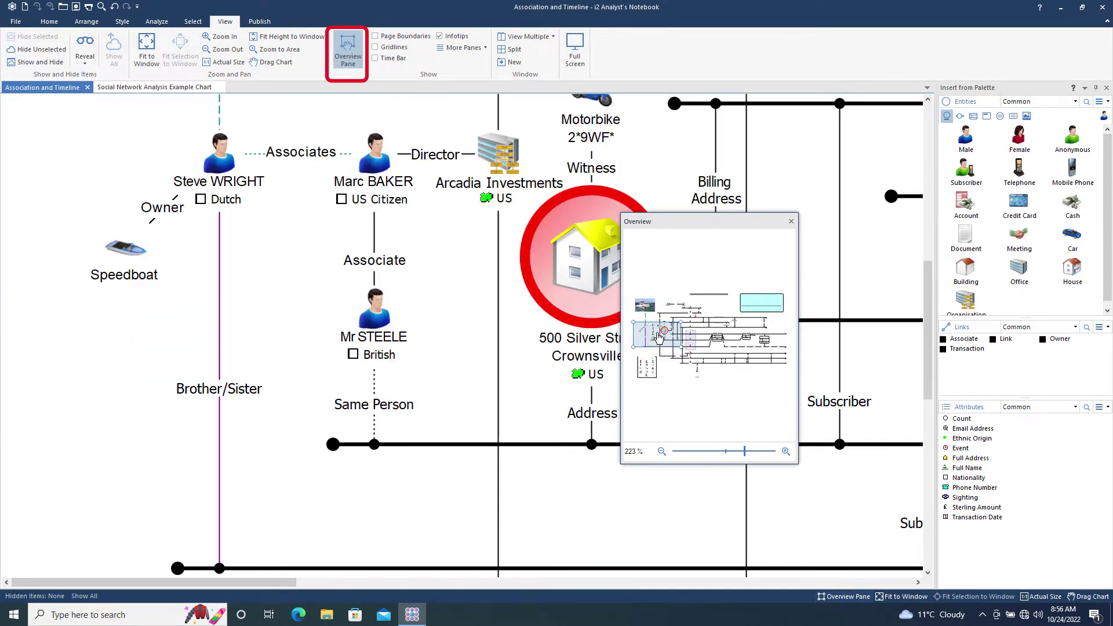
{"action": "left_click", "coordinate": [662, 451]}
{"action": "left_click", "coordinate": [661, 451]}
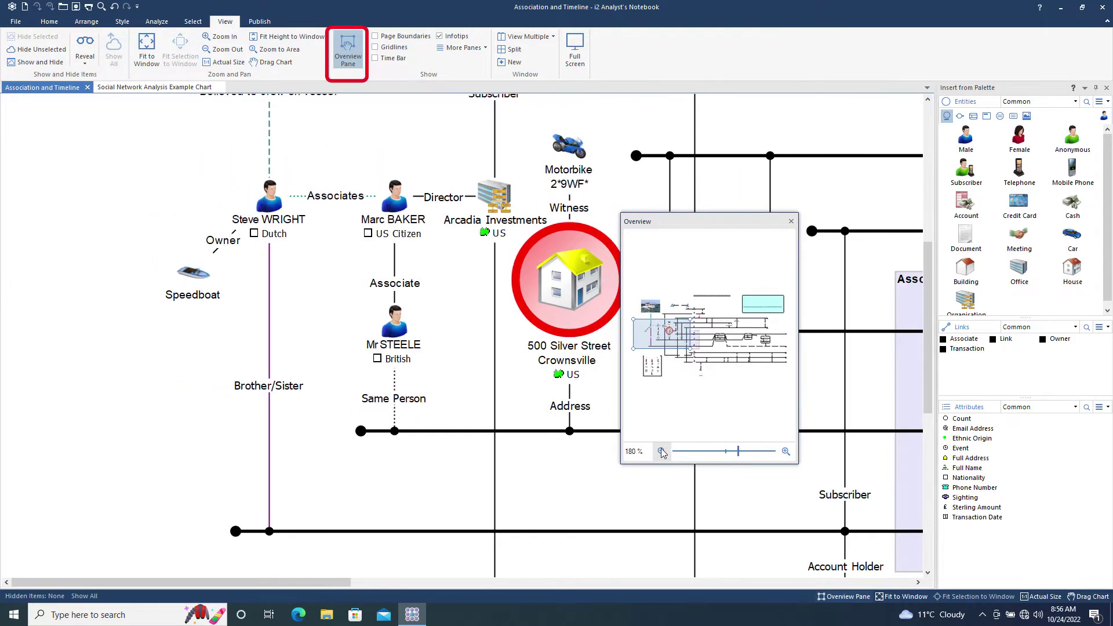
{"action": "left_click_drag", "start_coordinate": [706, 353], "coordinate": [784, 371]}
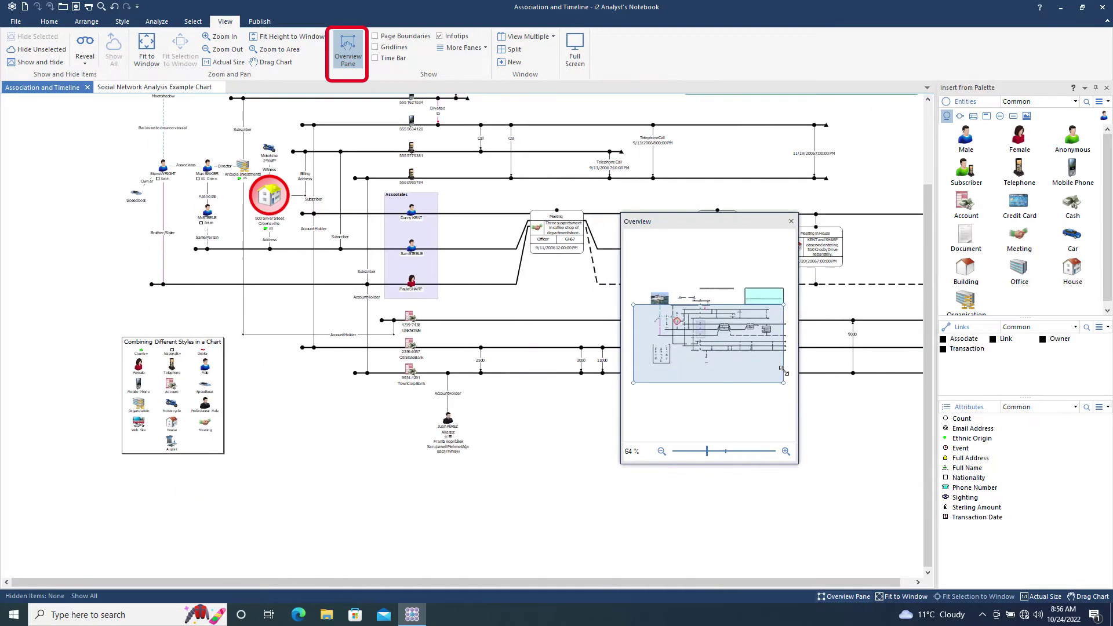
{"action": "left_click", "coordinate": [790, 222]}
{"action": "left_click", "coordinate": [148, 55]}
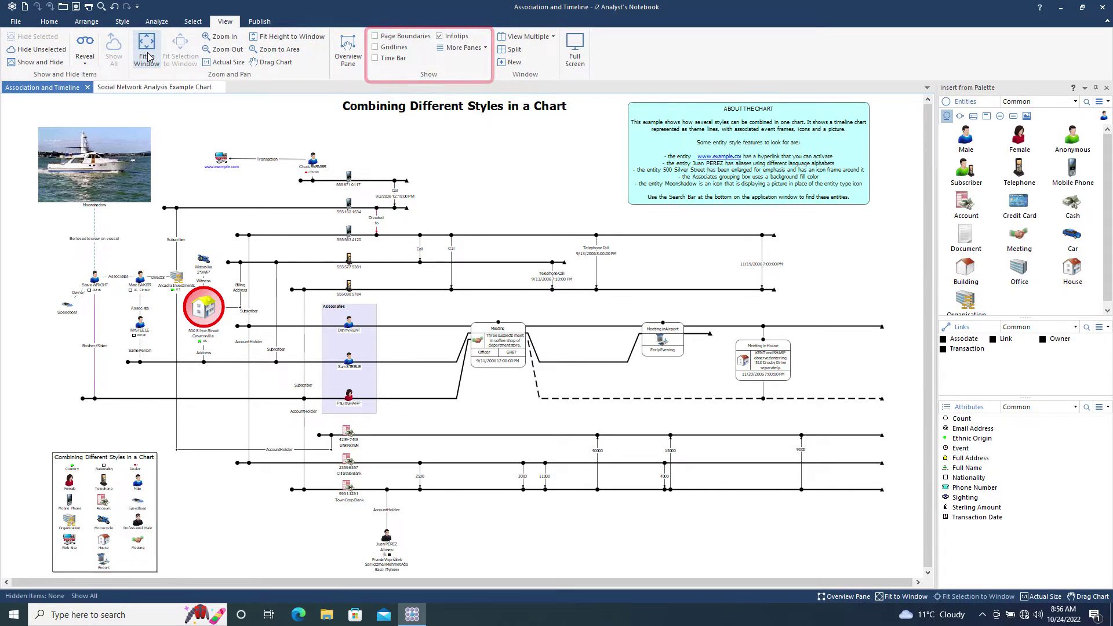
- Turn on gridlines and zoom into the area around the speedboat owner's entity
{"action": "left_click", "coordinate": [375, 48]}
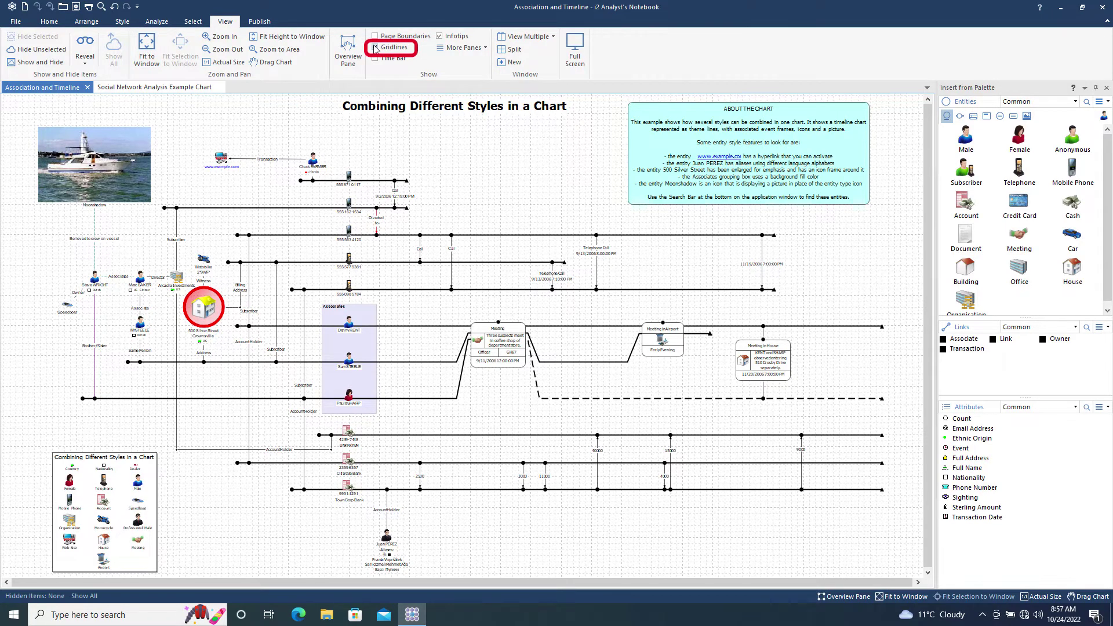
{"action": "left_click_drag", "start_coordinate": [47, 251], "coordinate": [144, 328]}
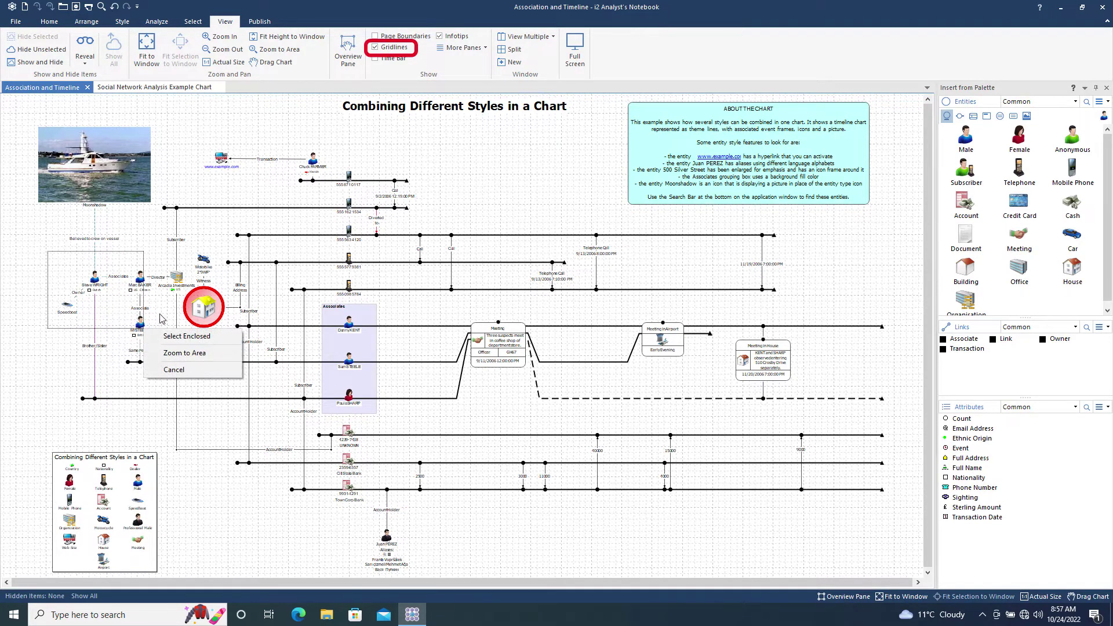
{"action": "left_click", "coordinate": [197, 353]}
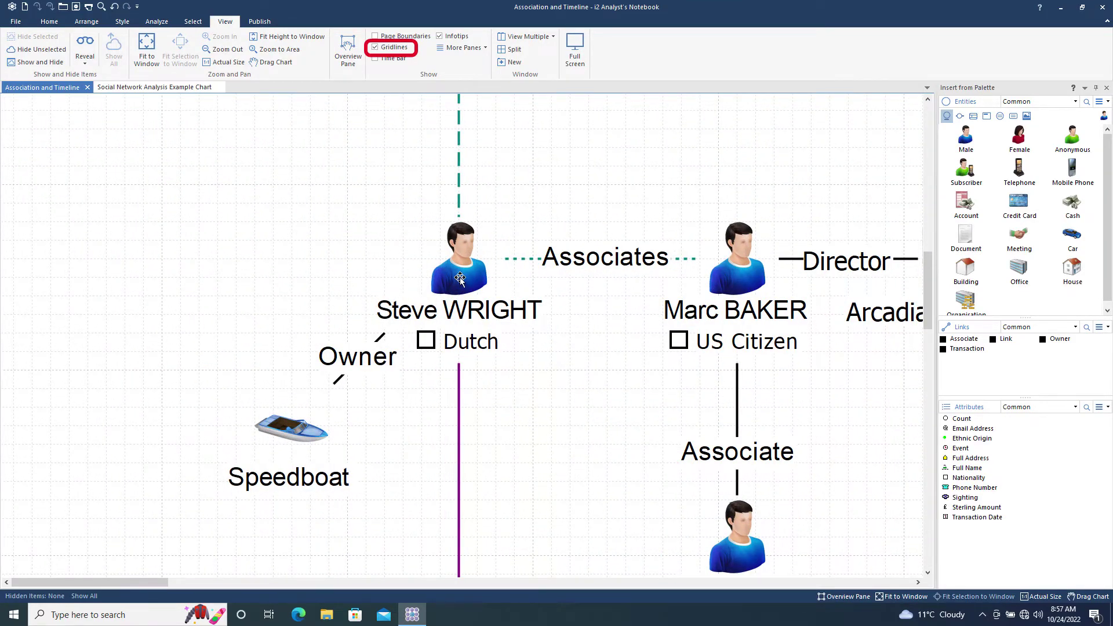
- Nudge the speedboat owner's entity slightly left and review the grid settings in Chart Properties
{"action": "left_click_drag", "start_coordinate": [460, 279], "coordinate": [434, 281]}
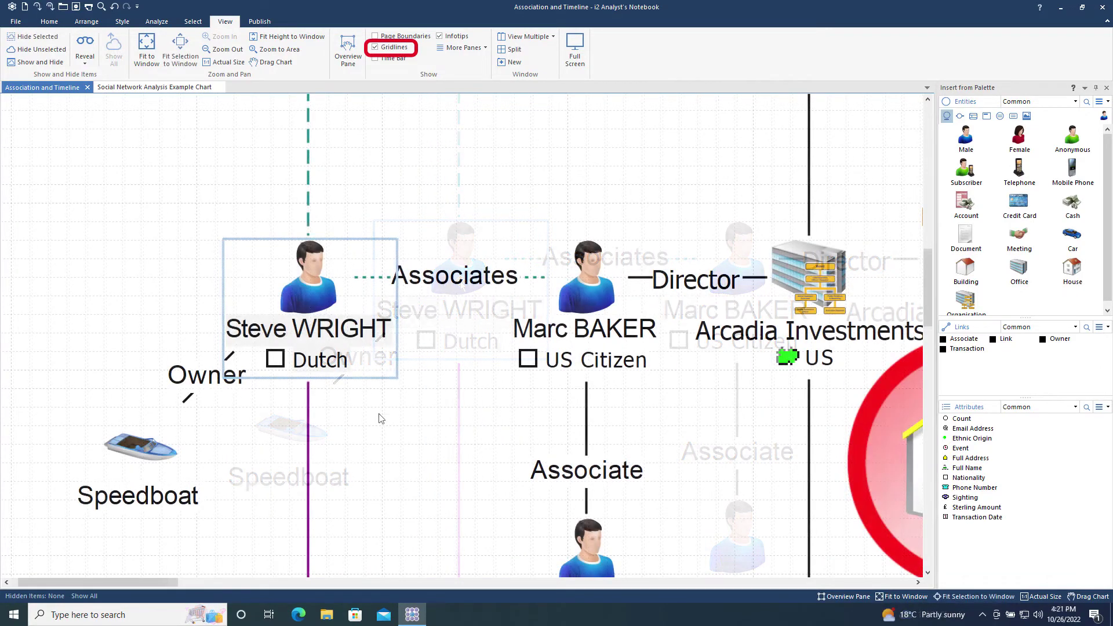
{"action": "right_click", "coordinate": [380, 418]}
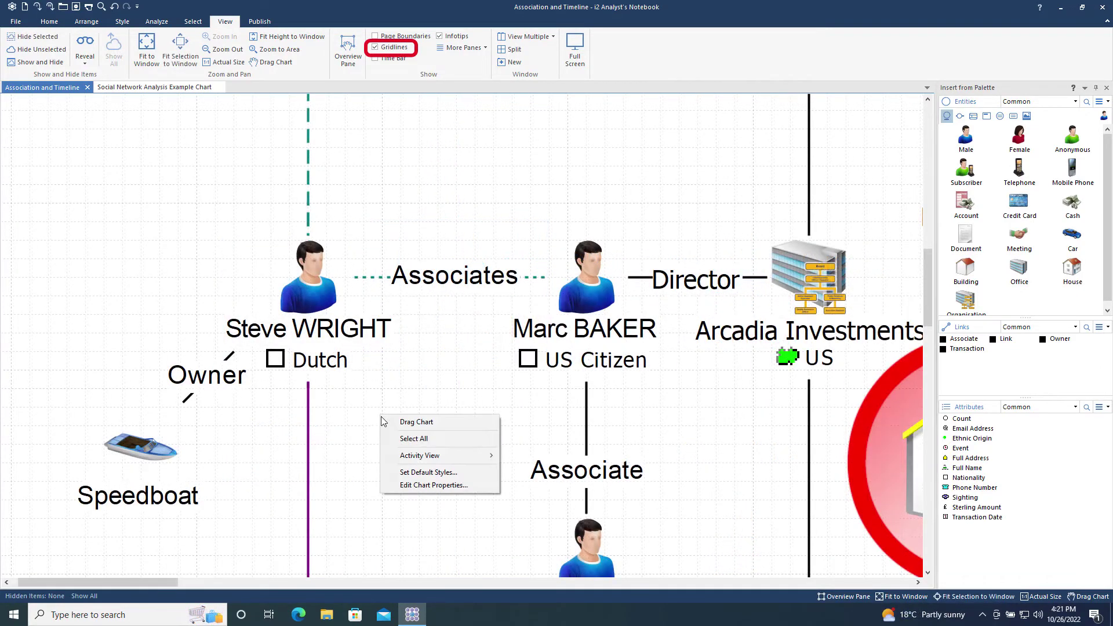
{"action": "left_click", "coordinate": [434, 486]}
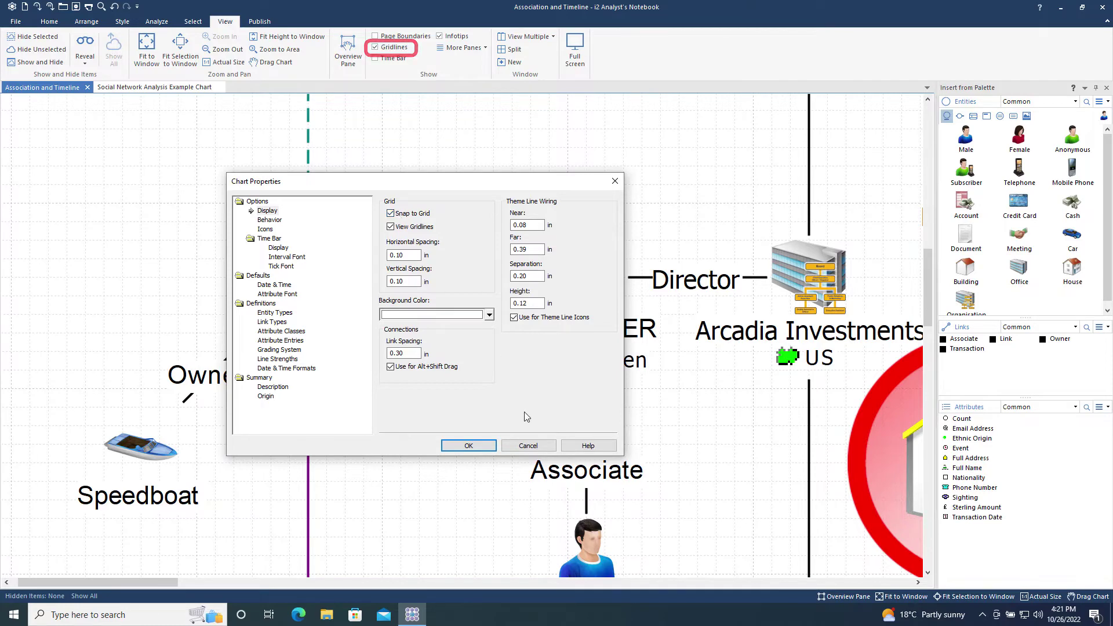
{"action": "left_click", "coordinate": [469, 445]}
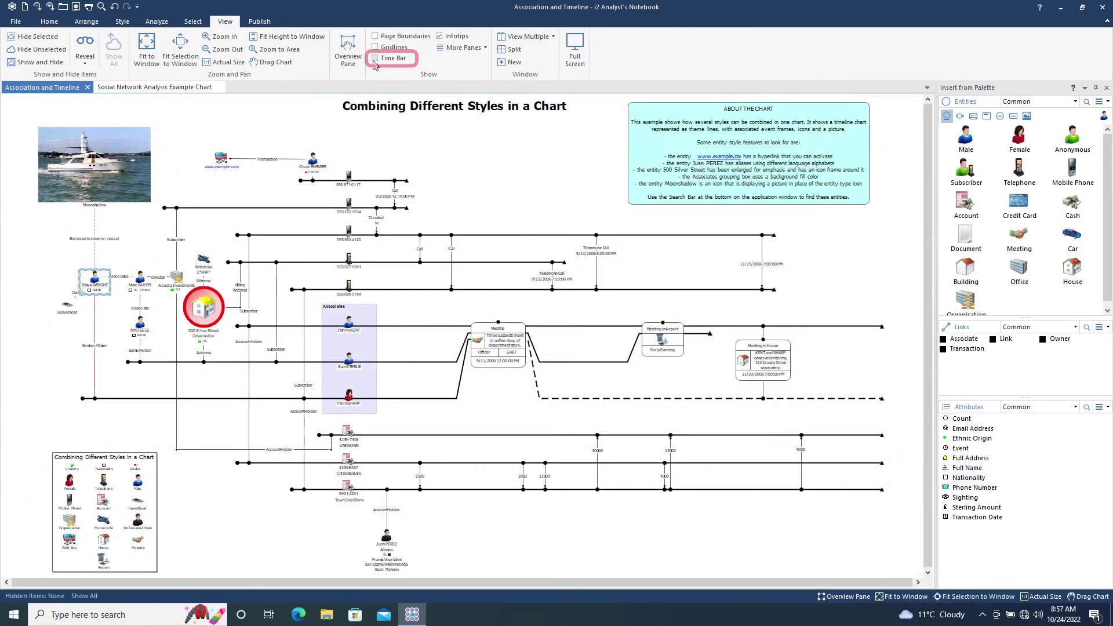
- Show the late August to October 2006 time bar and select the items at its 20th marker
{"action": "left_click", "coordinate": [375, 59]}
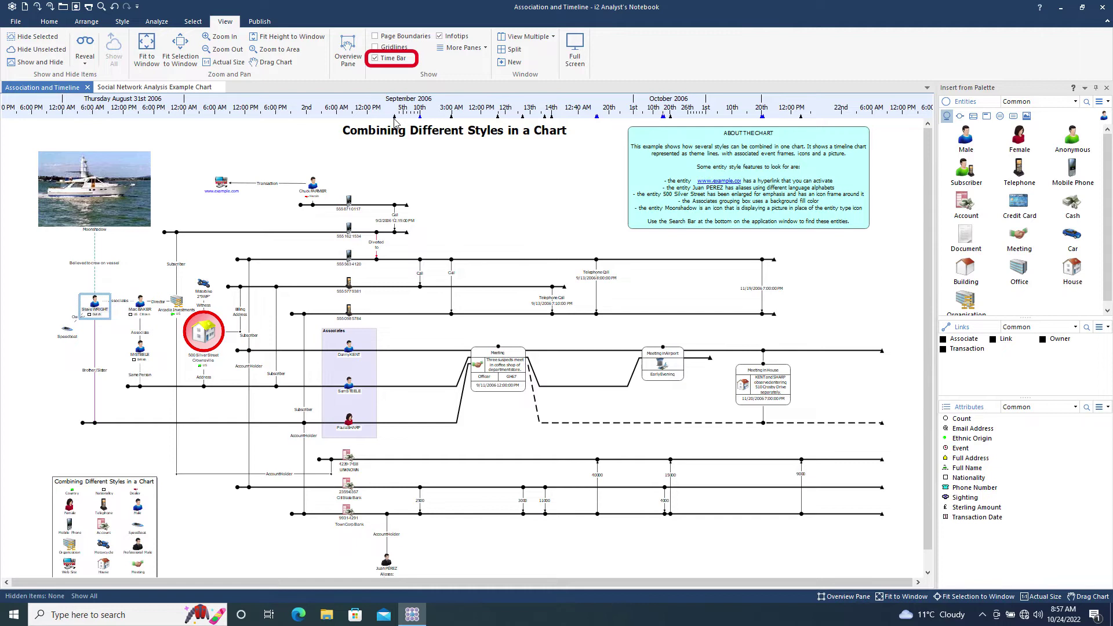
{"action": "mouse_move", "coordinate": [395, 118]}
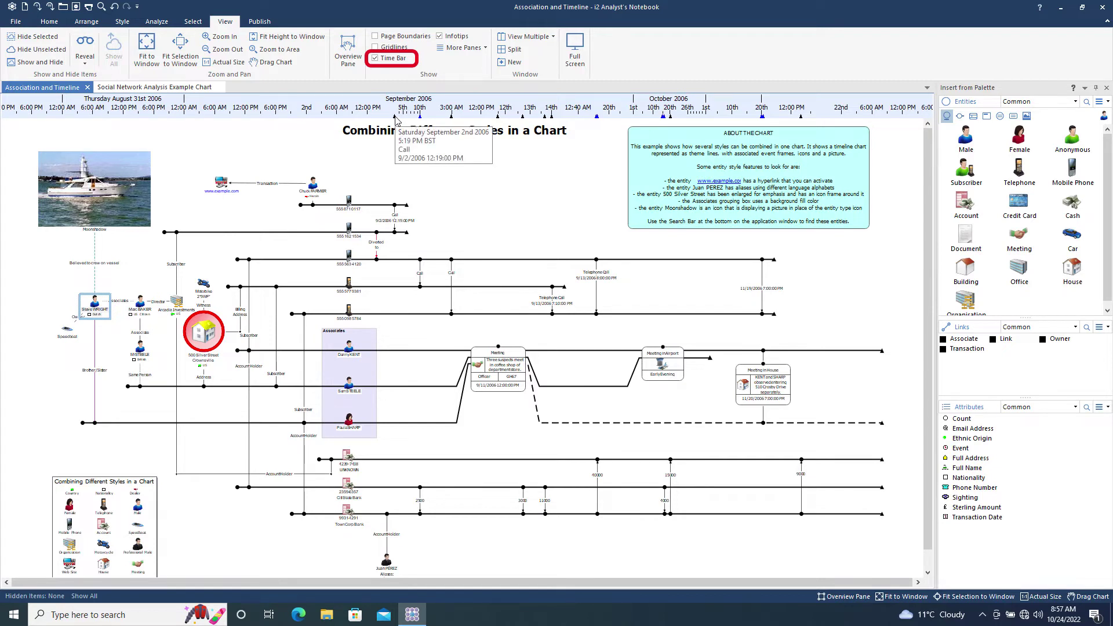
{"action": "mouse_move", "coordinate": [523, 119]}
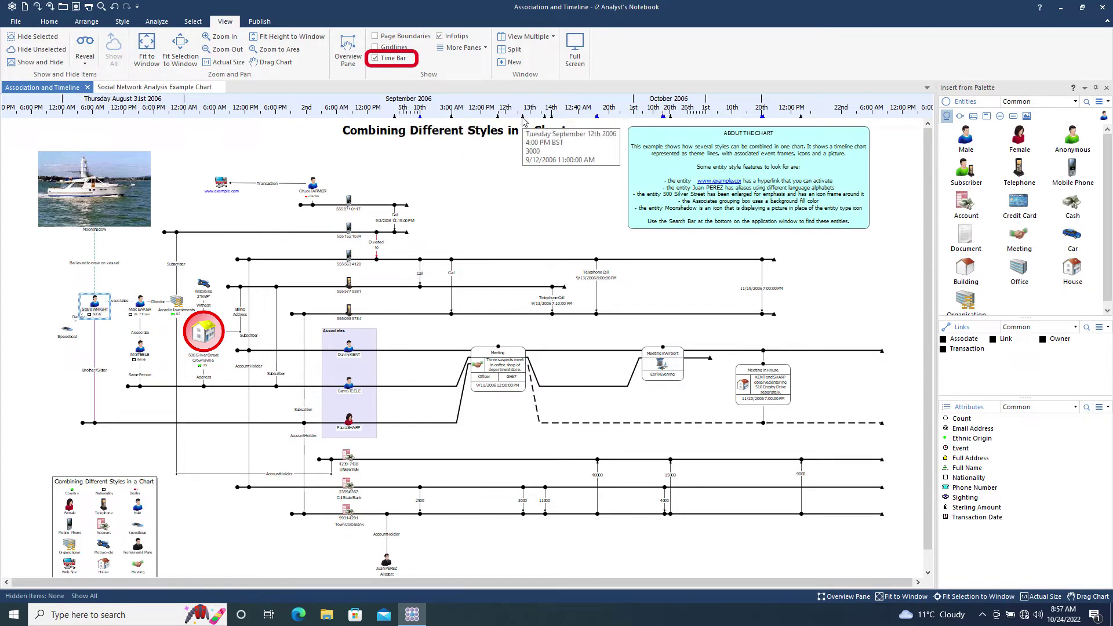
{"action": "left_click", "coordinate": [597, 118]}
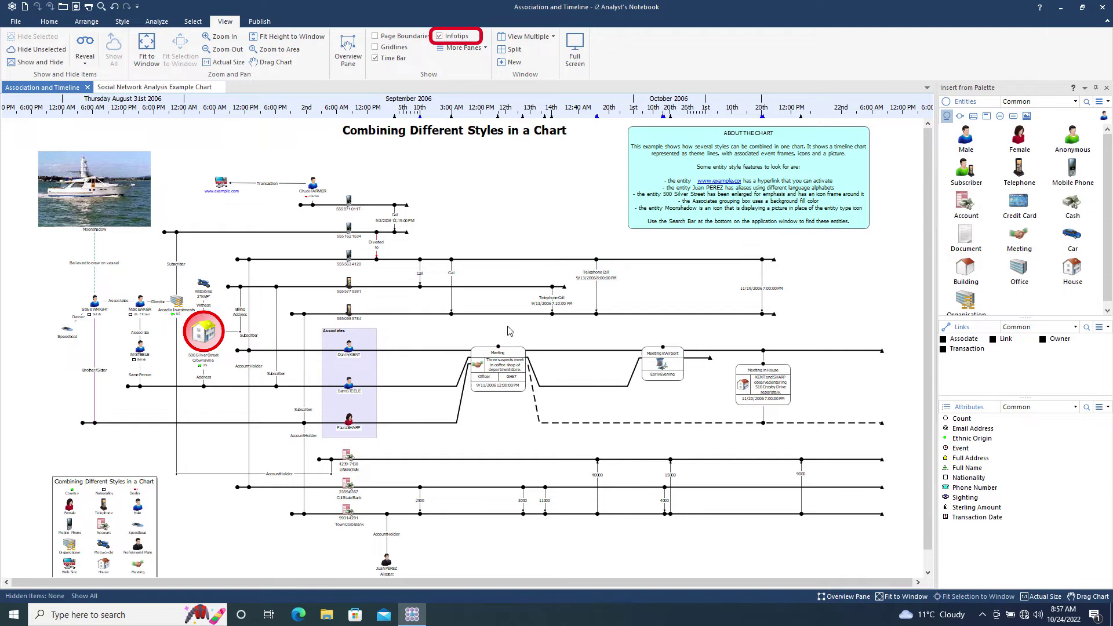
{"action": "mouse_move", "coordinate": [503, 353]}
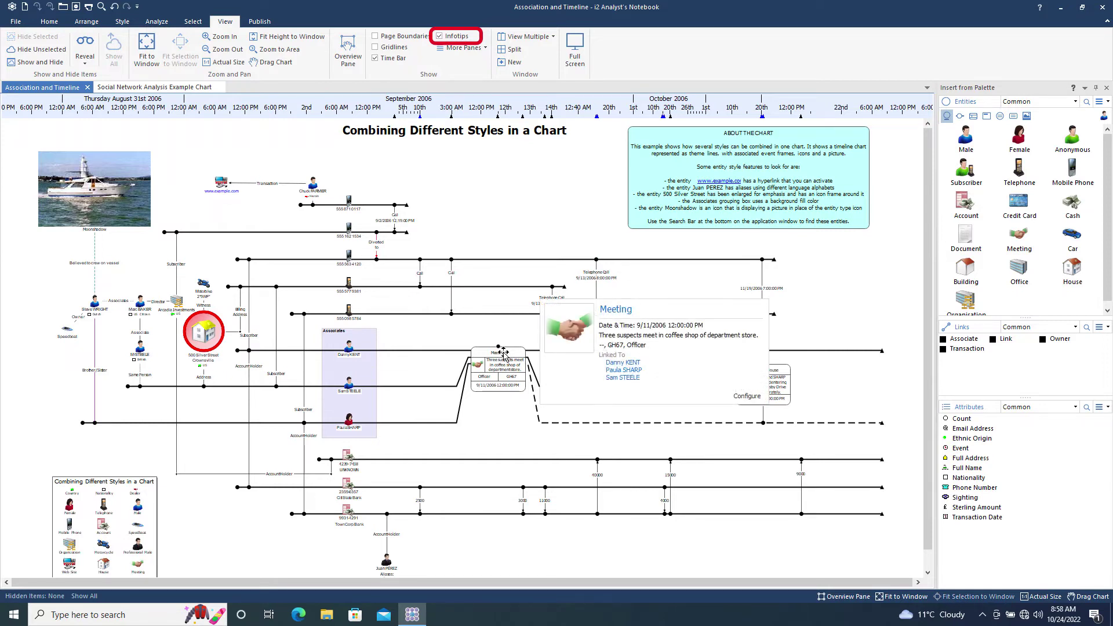
{"action": "left_click", "coordinate": [625, 365]}
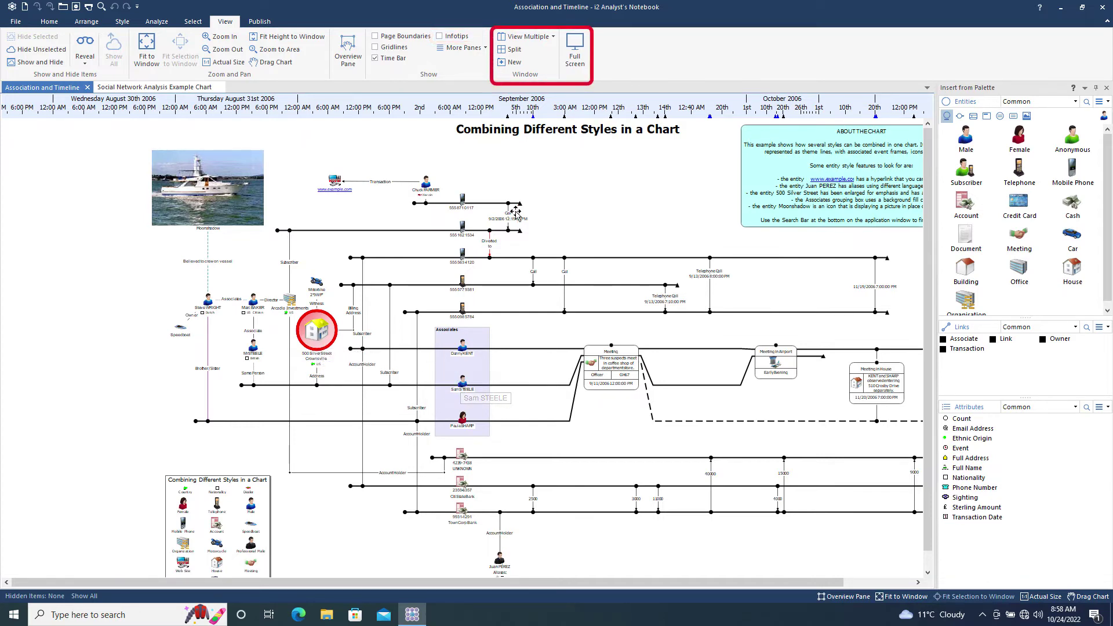
{"action": "left_click", "coordinate": [517, 49]}
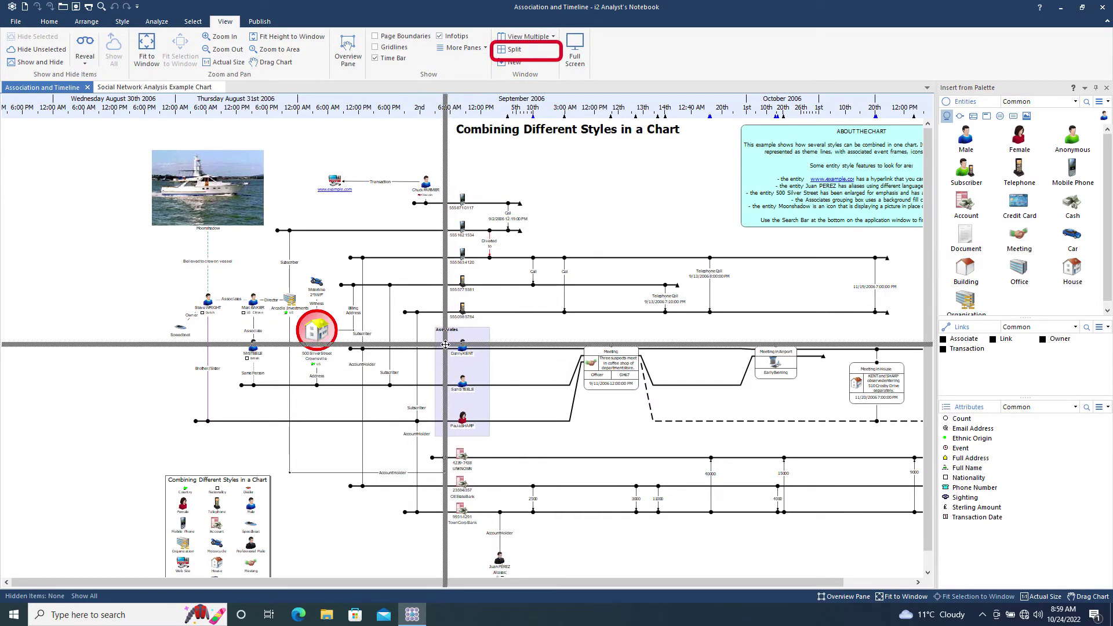
{"action": "left_click", "coordinate": [445, 344]}
{"action": "left_click_drag", "start_coordinate": [168, 276], "coordinate": [18, 193]}
{"action": "left_click_drag", "start_coordinate": [127, 441], "coordinate": [45, 465]}
{"action": "left_click_drag", "start_coordinate": [633, 477], "coordinate": [806, 500]}
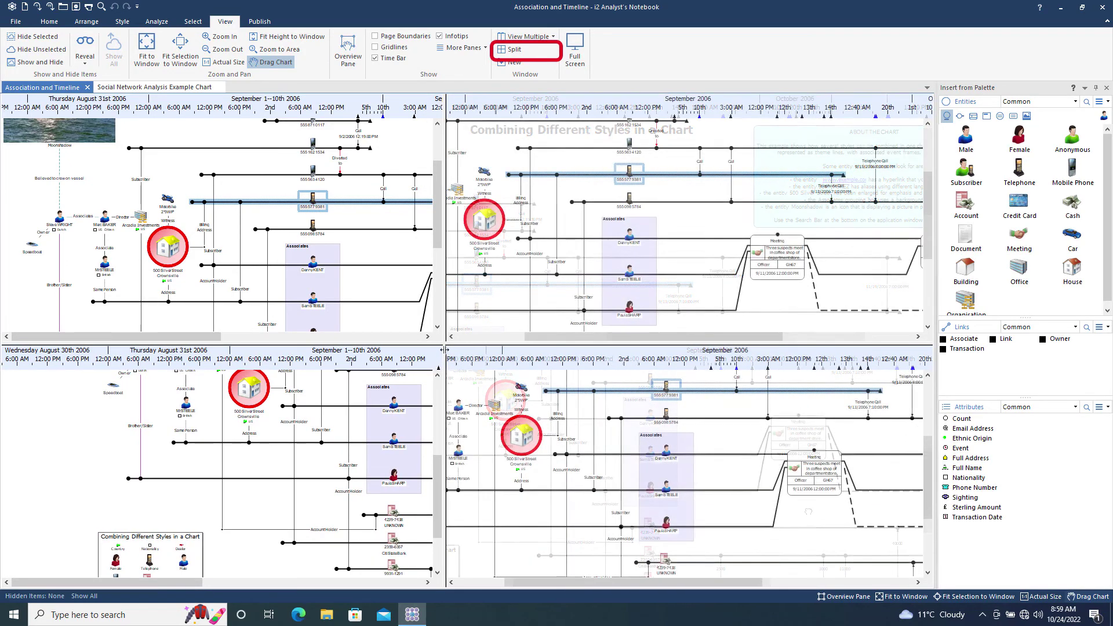
{"action": "double_click", "coordinate": [445, 345]}
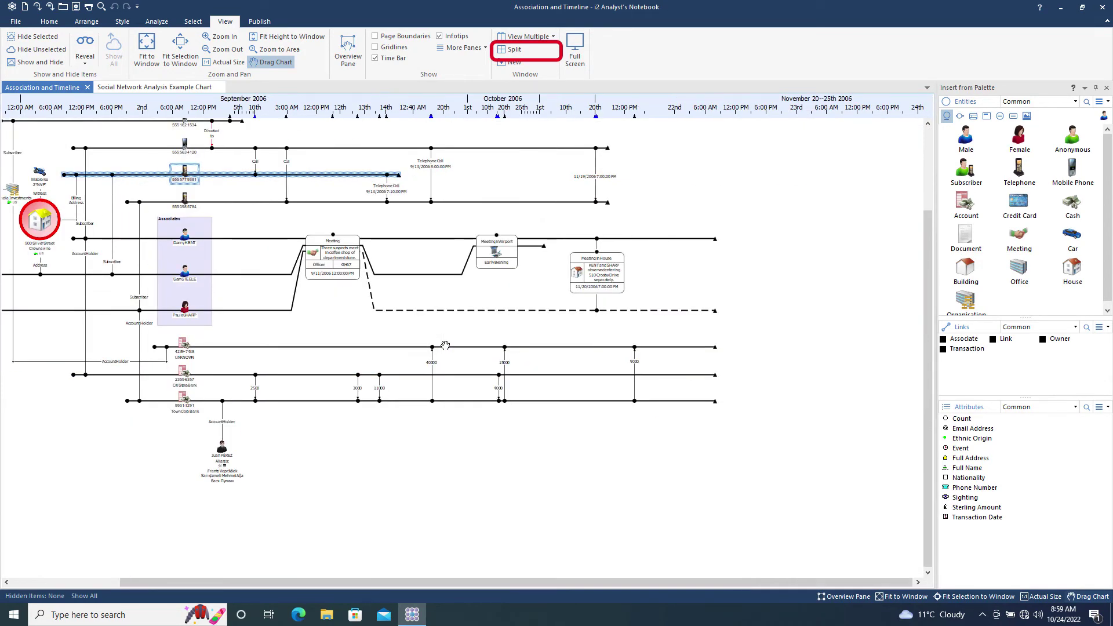
- Tile both charts side by side, then dock the Association and Timeline tab beside the network chart
{"action": "left_click", "coordinate": [923, 597]}
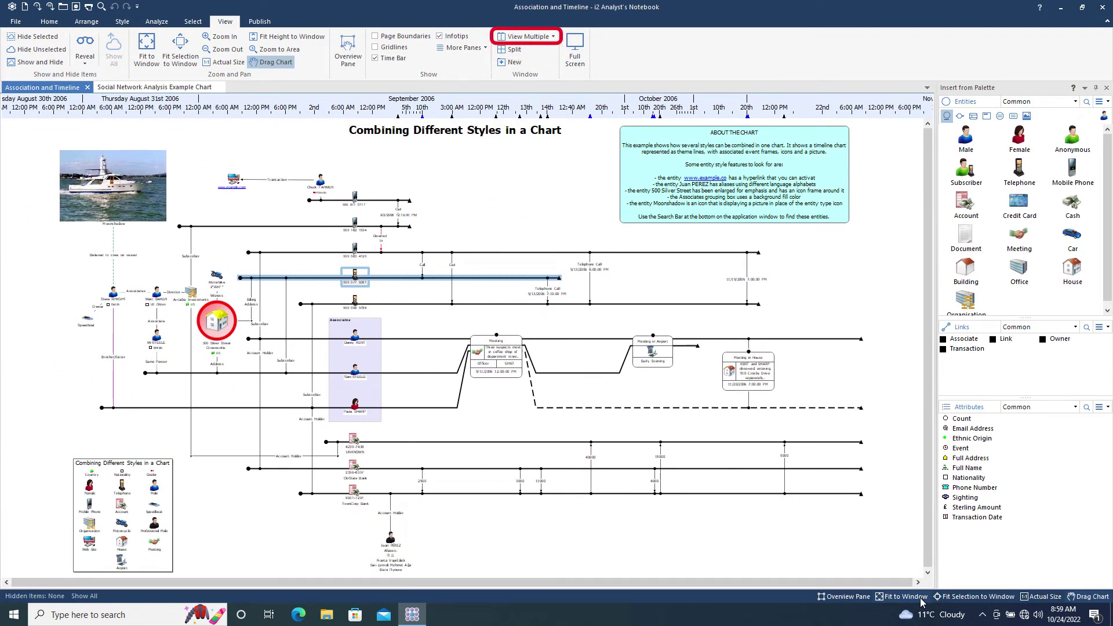
{"action": "left_click", "coordinate": [519, 37]}
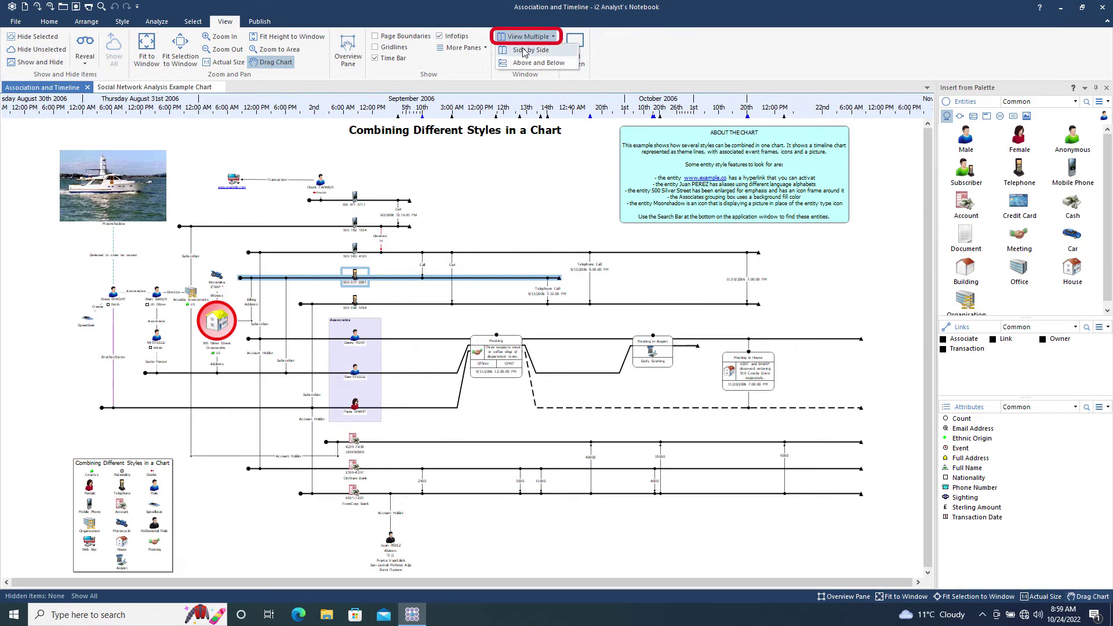
{"action": "left_click", "coordinate": [525, 50]}
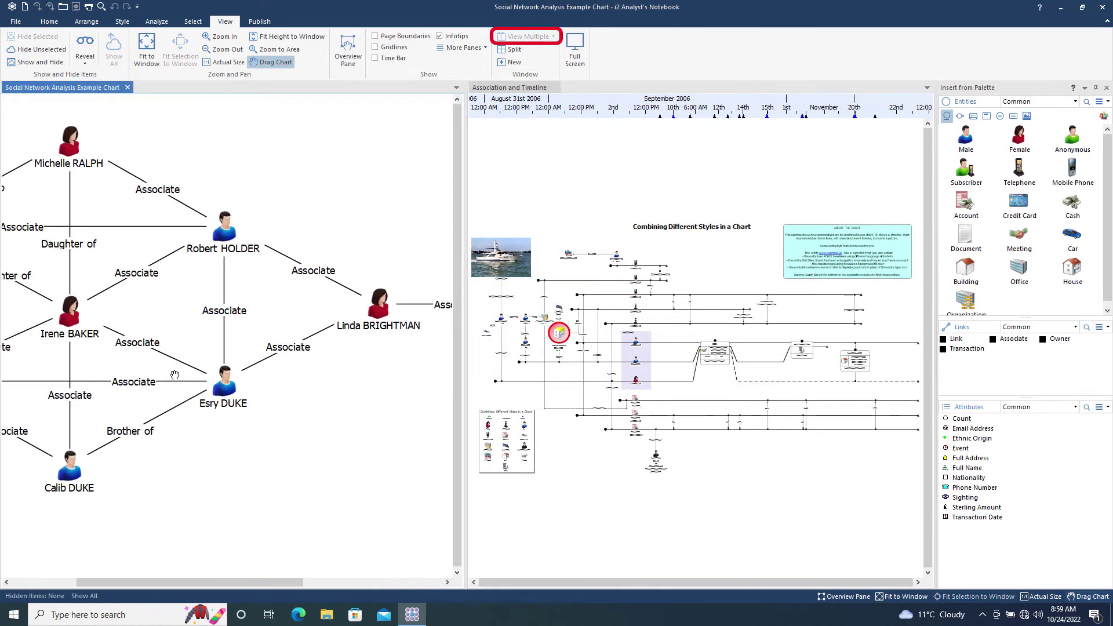
{"action": "scroll", "coordinate": [631, 453], "scroll_direction": "up", "scroll_amount": 5}
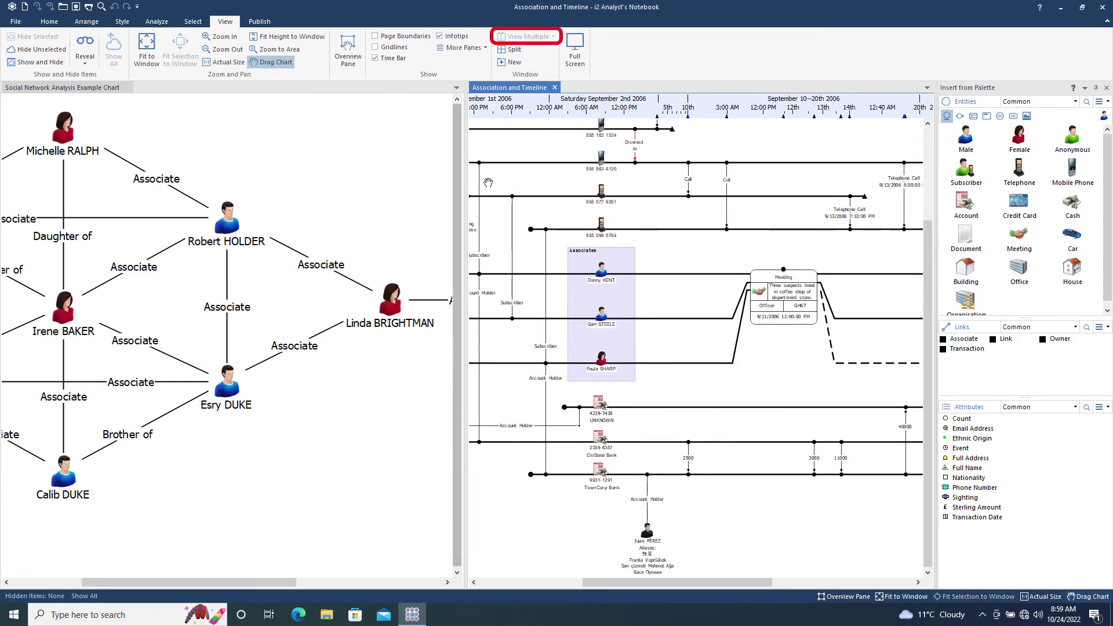
{"action": "left_click_drag", "start_coordinate": [504, 91], "coordinate": [95, 89]}
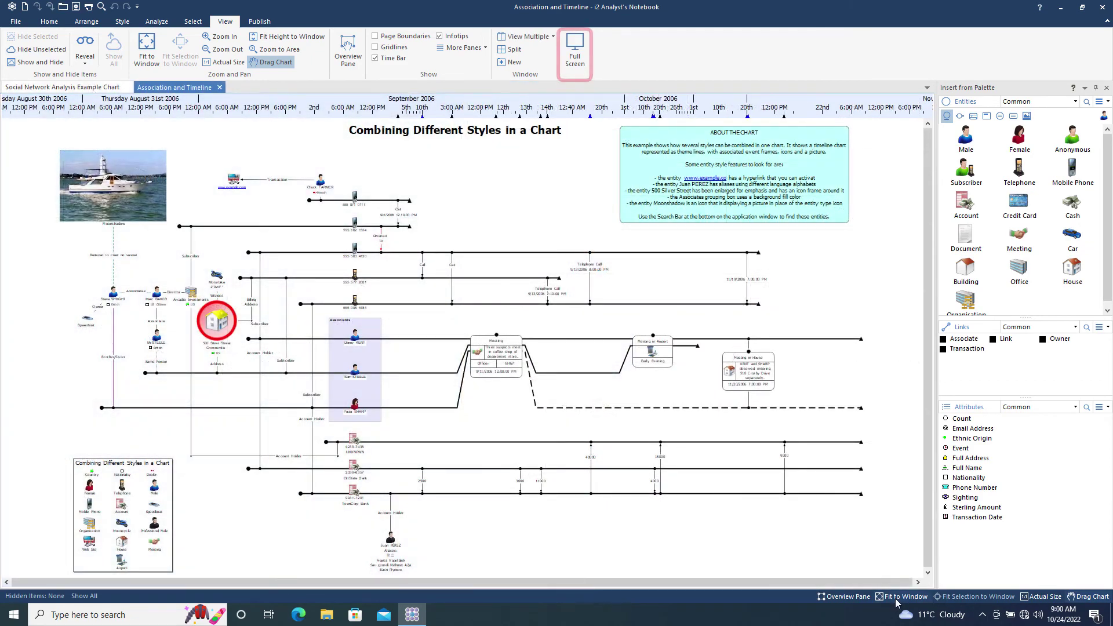
{"action": "left_click", "coordinate": [575, 52]}
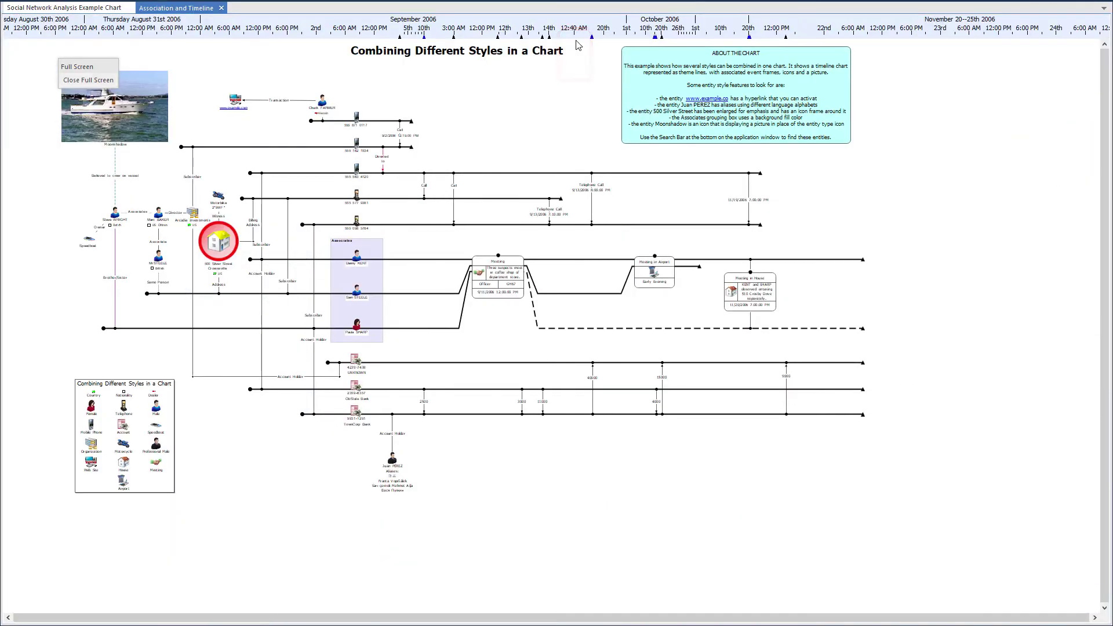
{"action": "left_click_drag", "start_coordinate": [423, 344], "coordinate": [458, 396]}
{"action": "scroll", "coordinate": [450, 365], "scroll_direction": "up", "scroll_amount": 4}
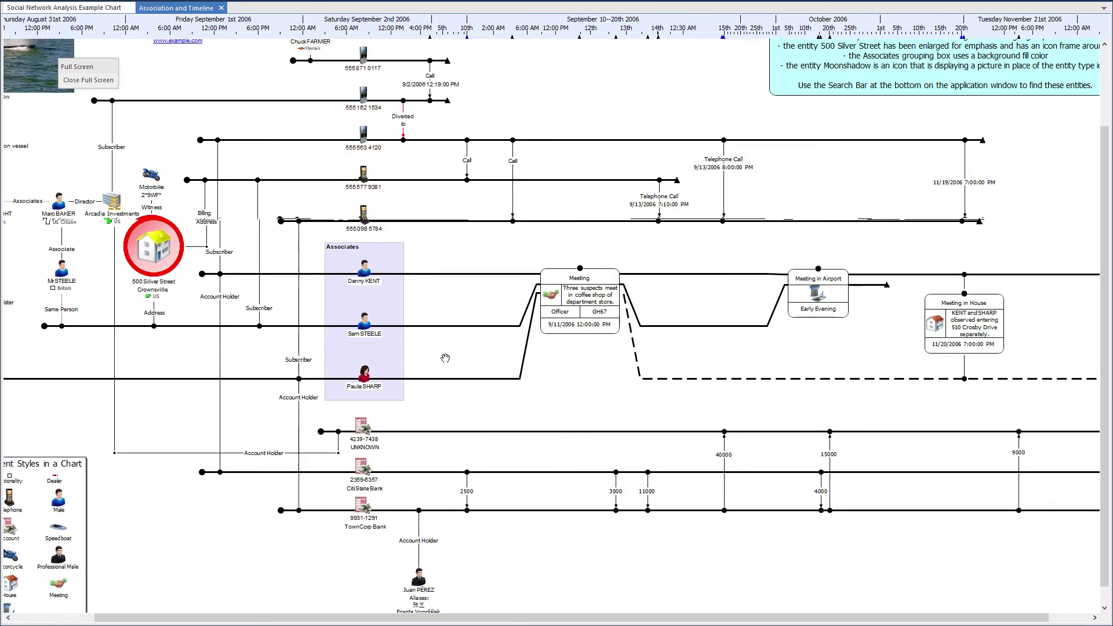
{"action": "scroll", "coordinate": [444, 346], "scroll_direction": "up", "scroll_amount": 1}
{"action": "scroll", "coordinate": [302, 243], "scroll_direction": "up", "scroll_amount": 3}
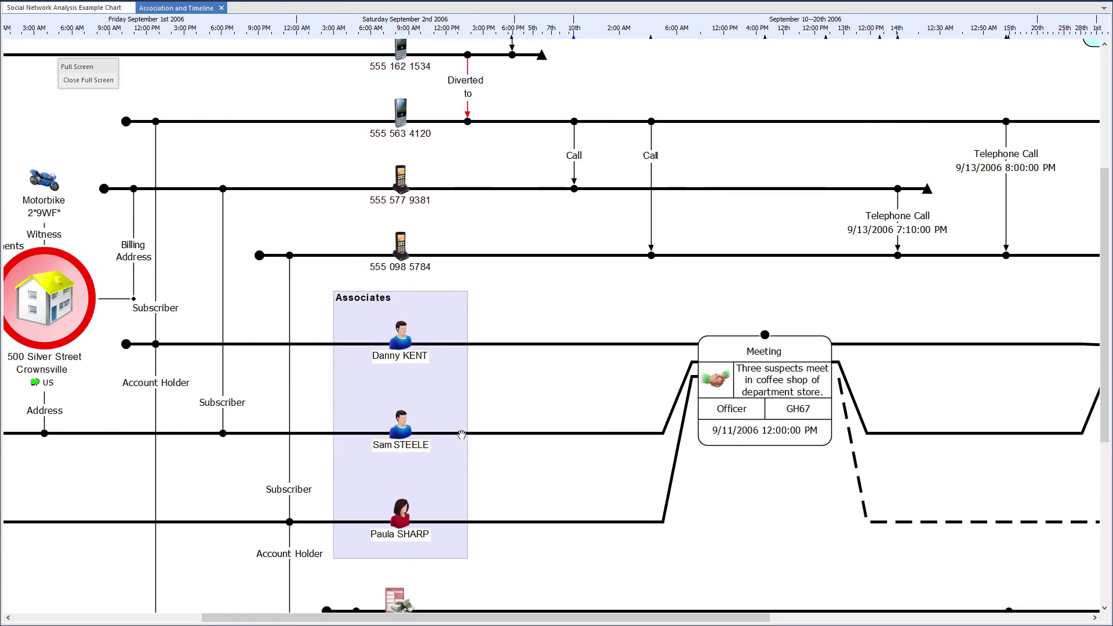
{"action": "left_click", "coordinate": [88, 80]}
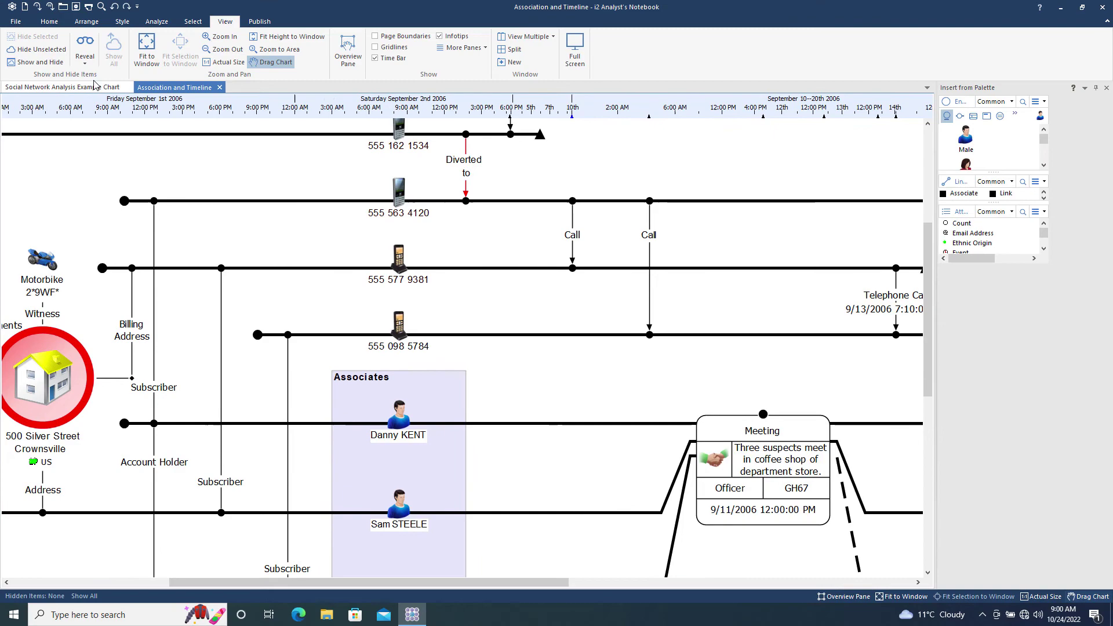
{"action": "left_click", "coordinate": [893, 597]}
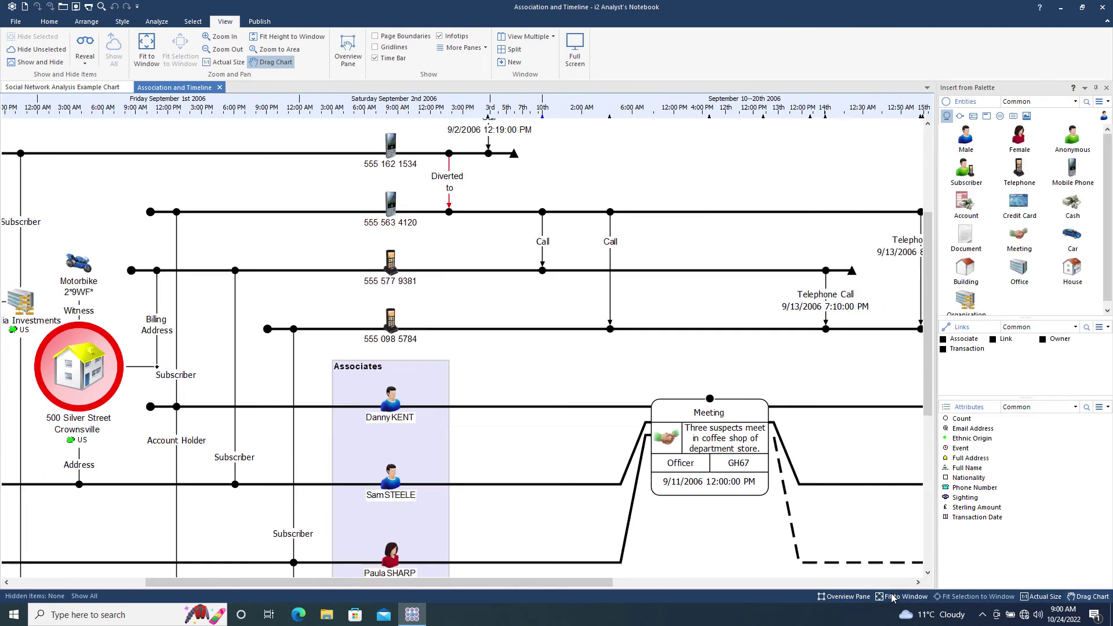